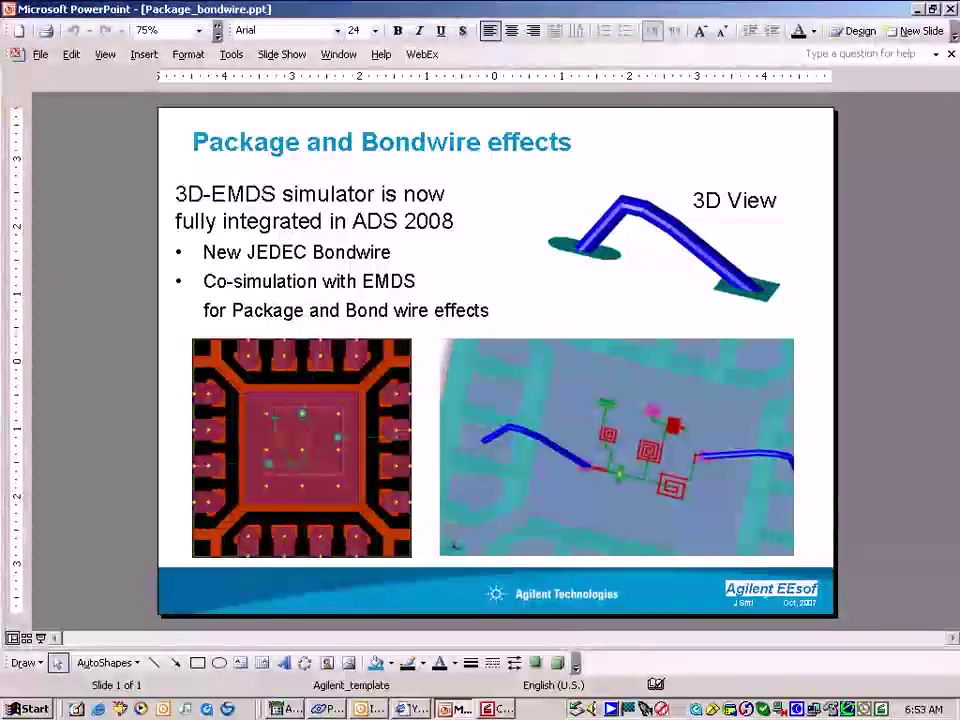
Open the package_test layout from the Demo2_Package_3D_Bondwire project.
left_click(285, 709)
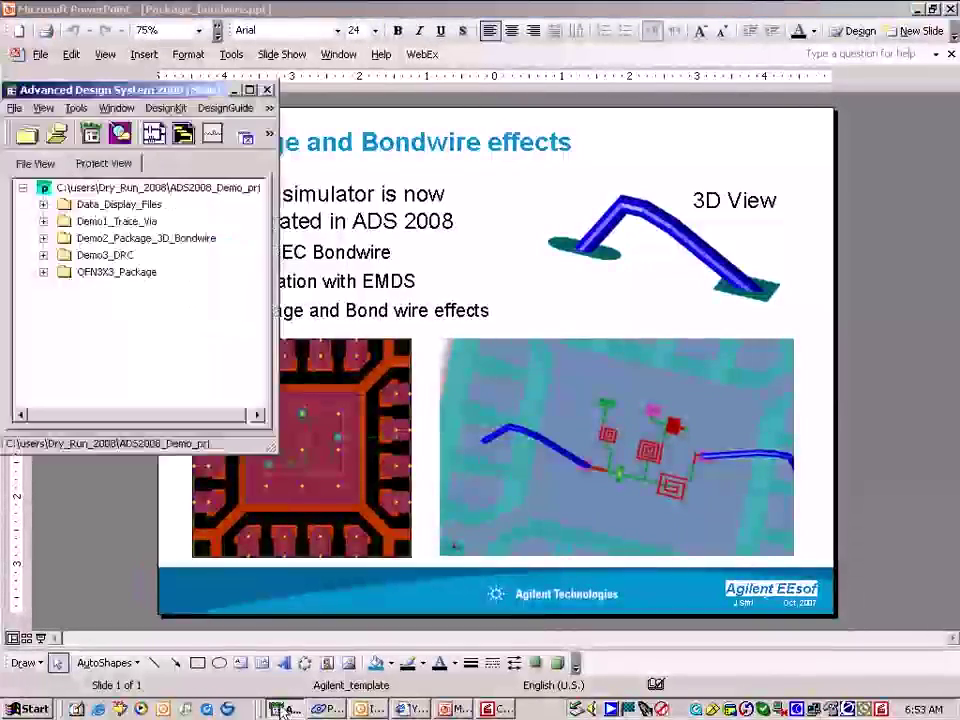
double_click(145, 238)
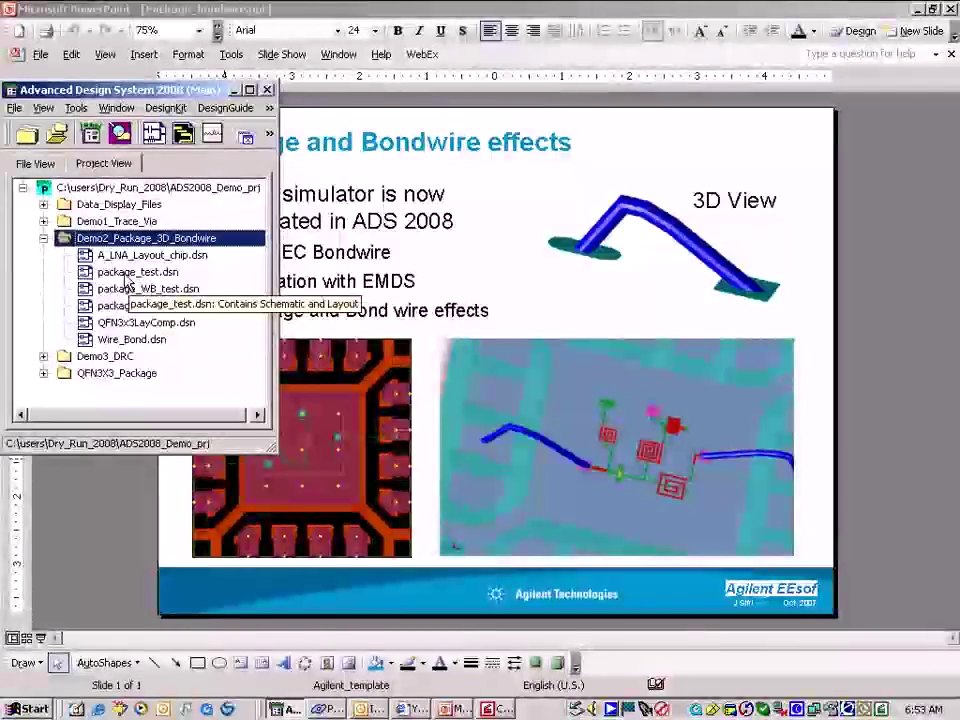
left_click(120, 279)
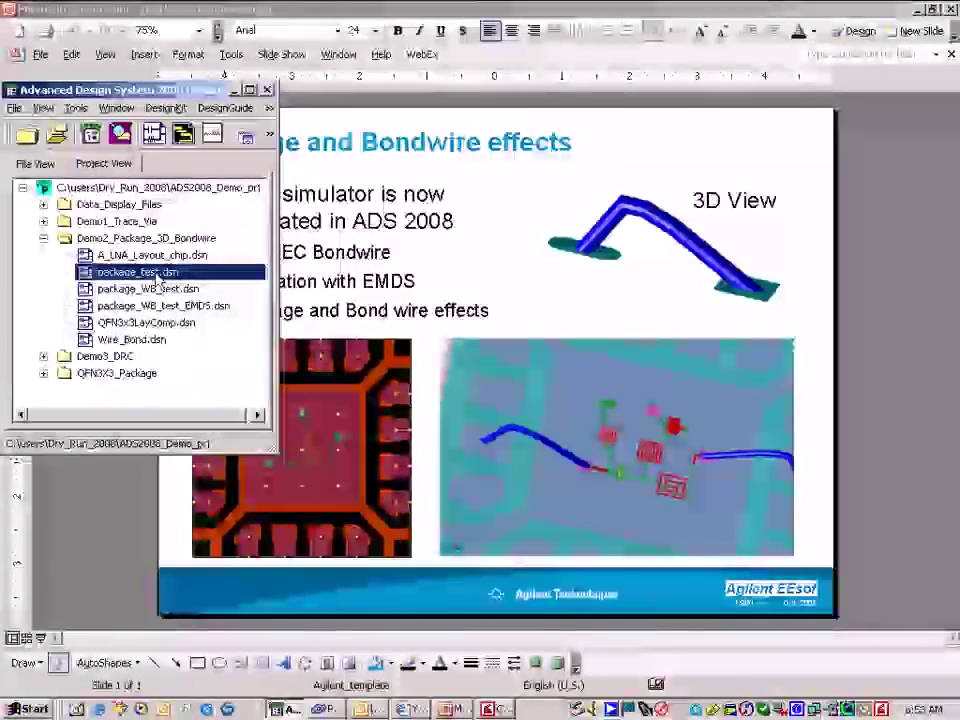
right_click(88, 279)
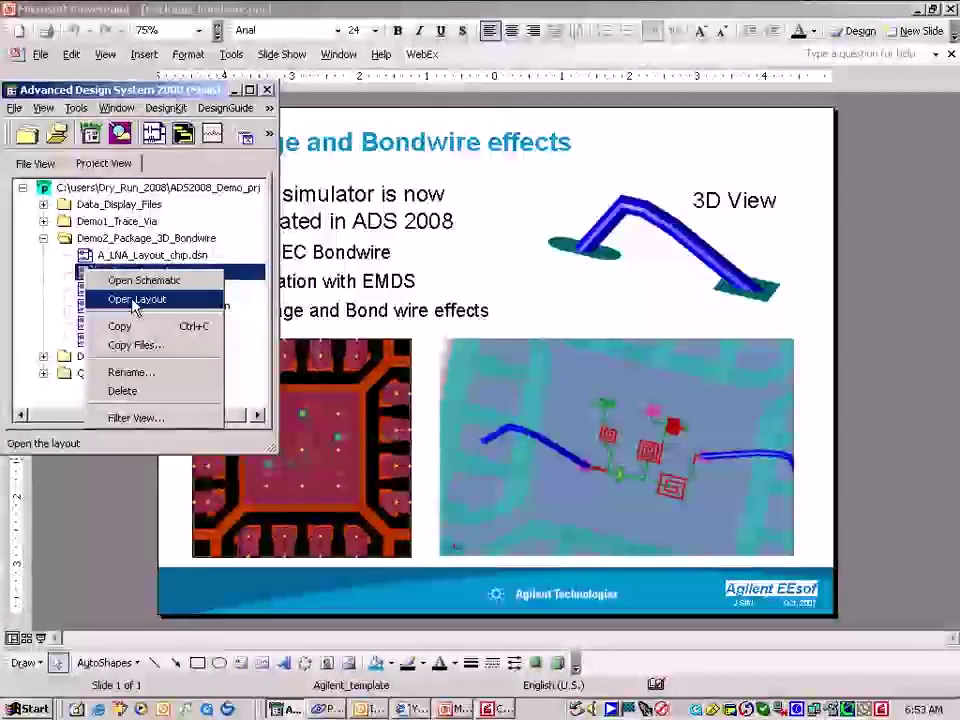
left_click(131, 299)
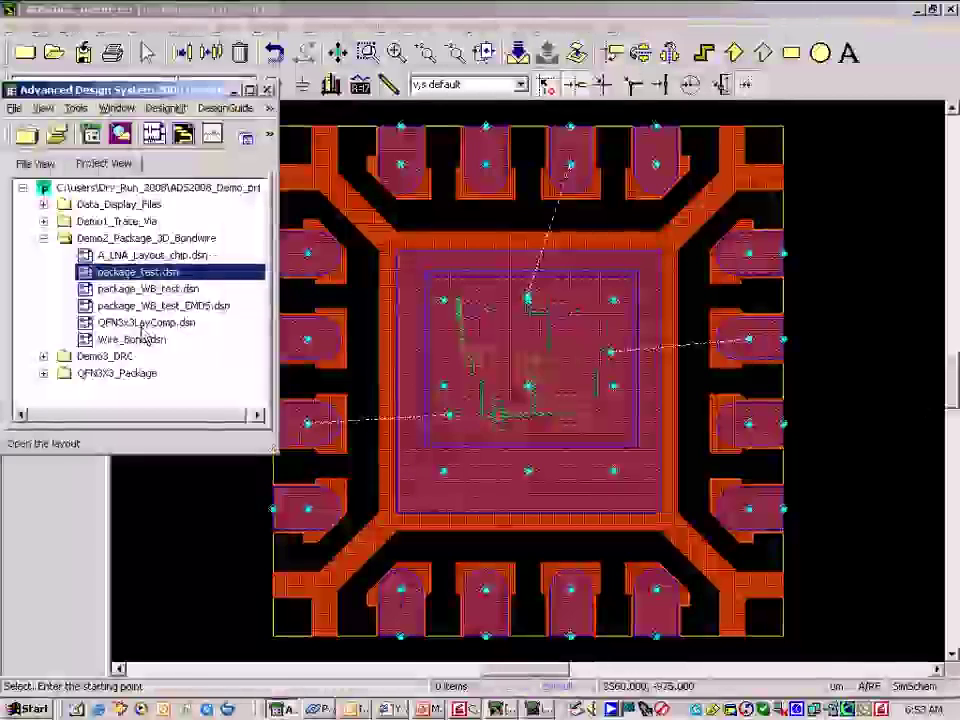
Place the A_LNA_Layout_chip design on the package die and remove the extra chip copy.
key("Up")
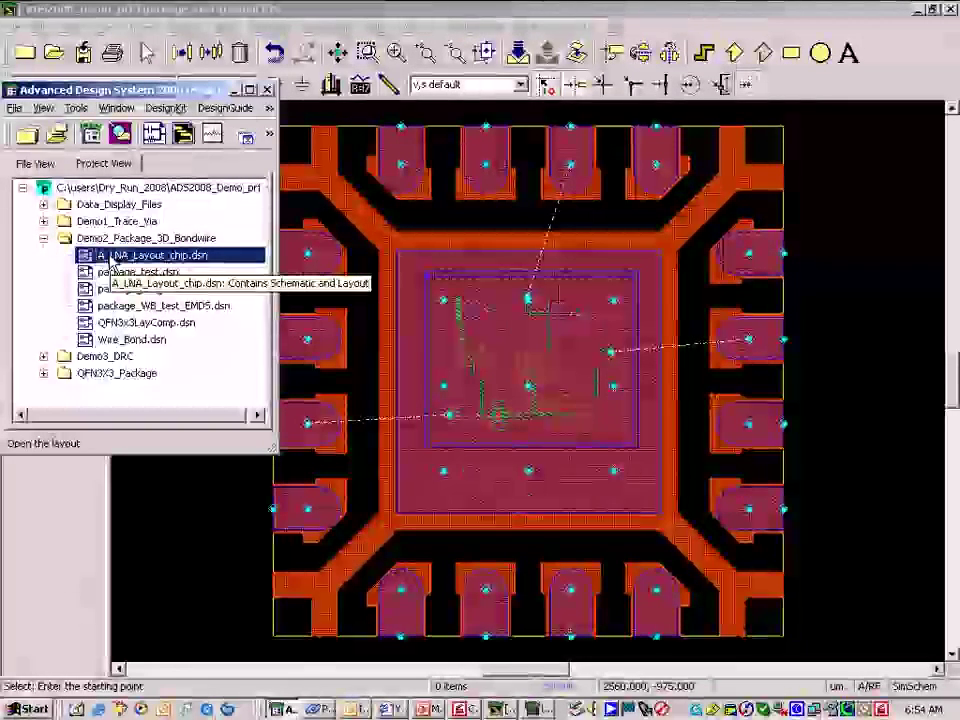
left_click_drag(110, 258, 782, 524)
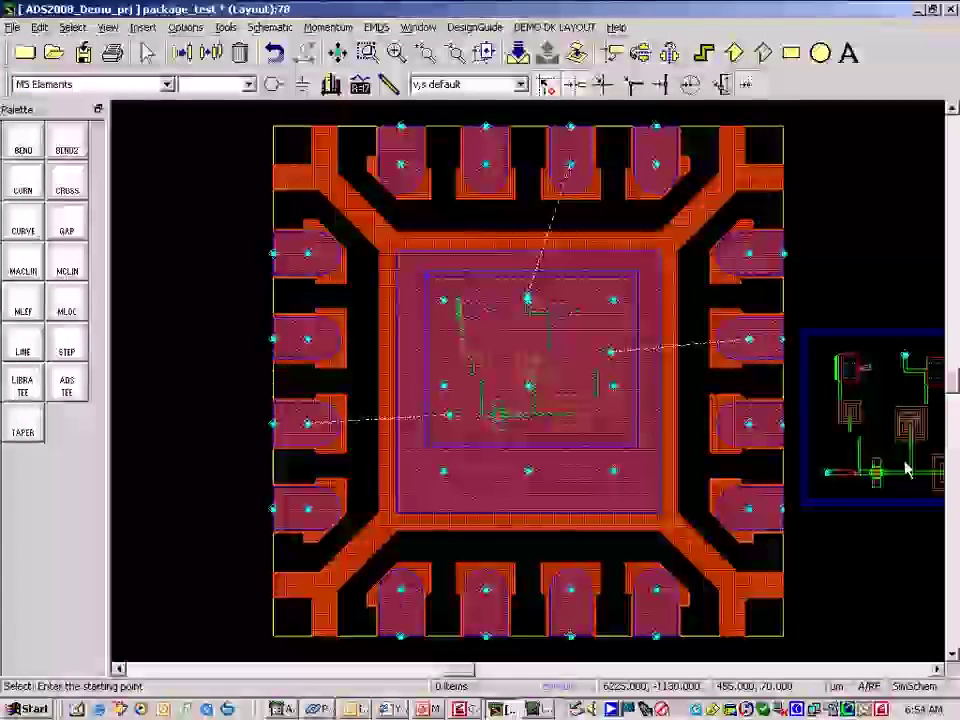
left_click(868, 408)
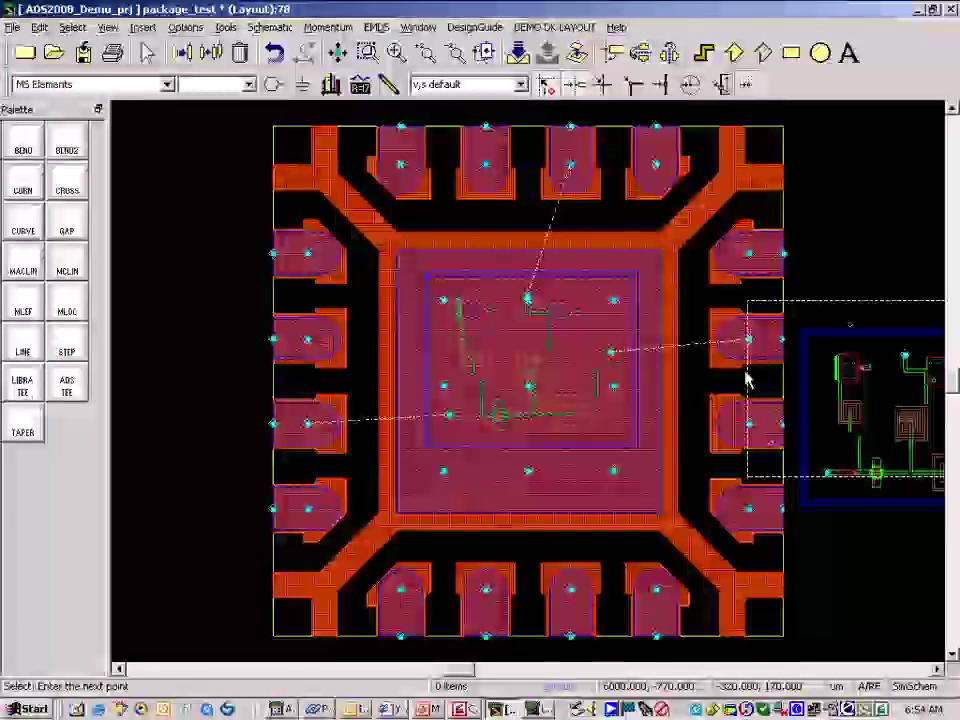
left_click(546, 381)
left_click(273, 55)
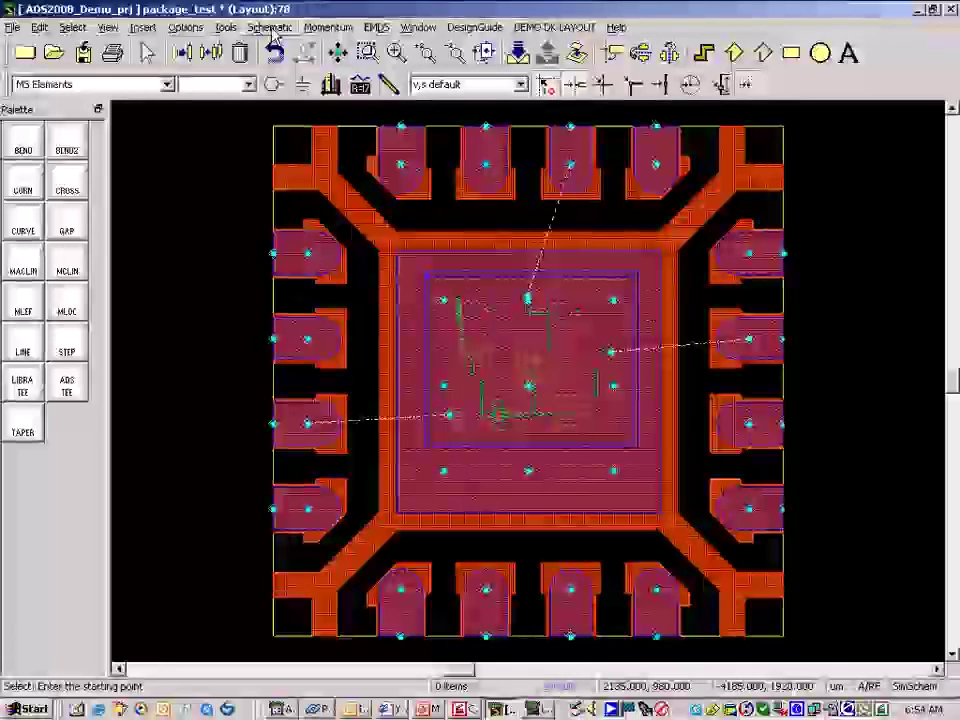
left_click(271, 28)
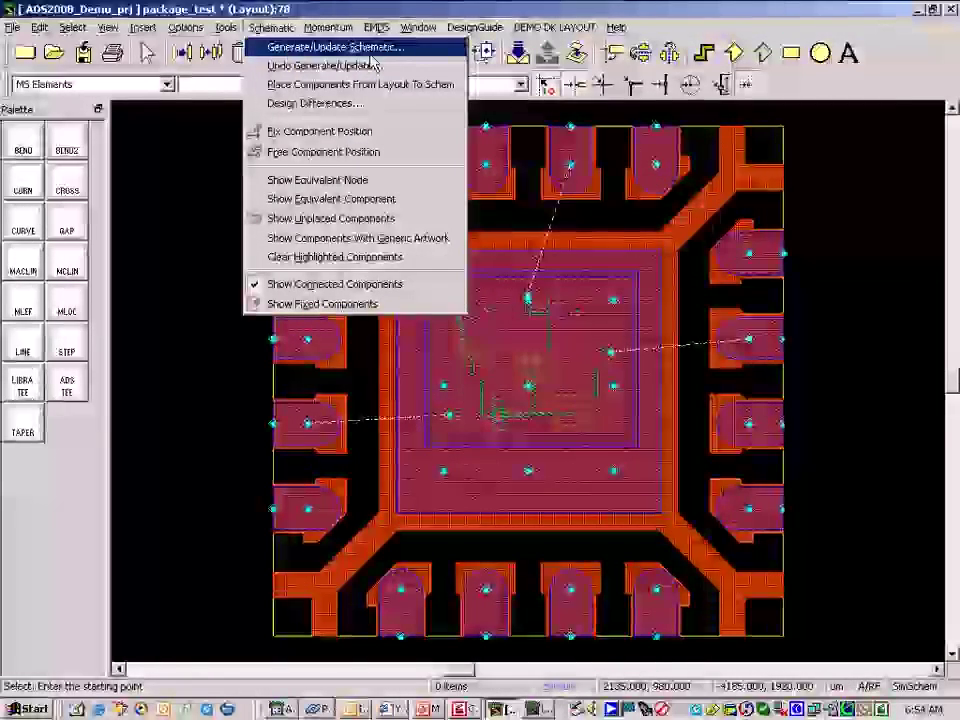
Generate the package schematic and descend through A_LNA_Layout_chip into its IMN, FET and OMN subcircuits.
left_click(290, 48)
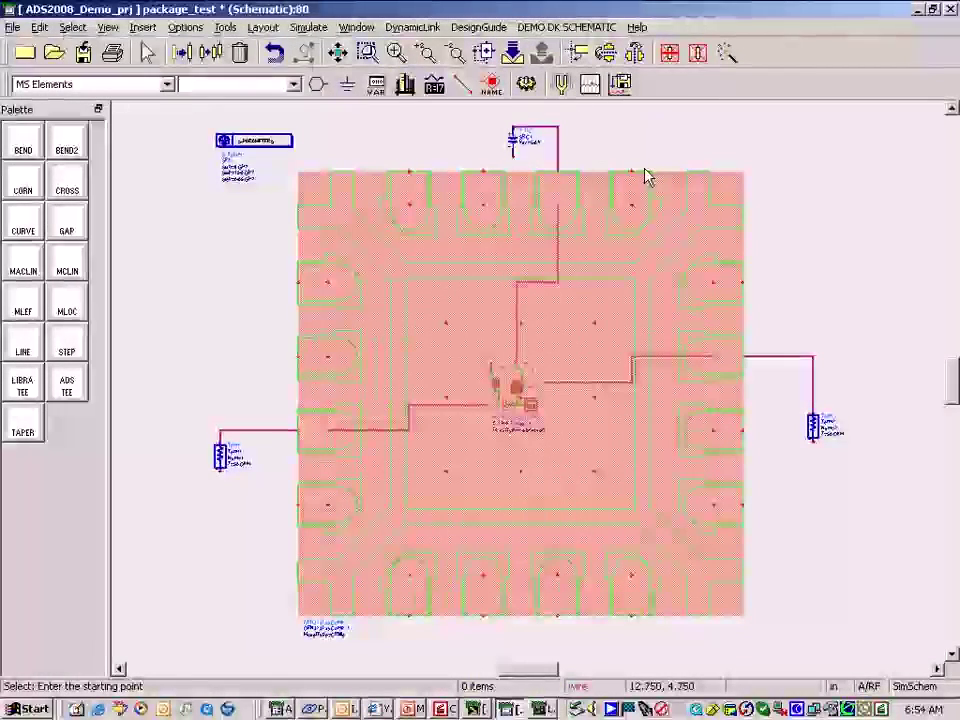
left_click(514, 386)
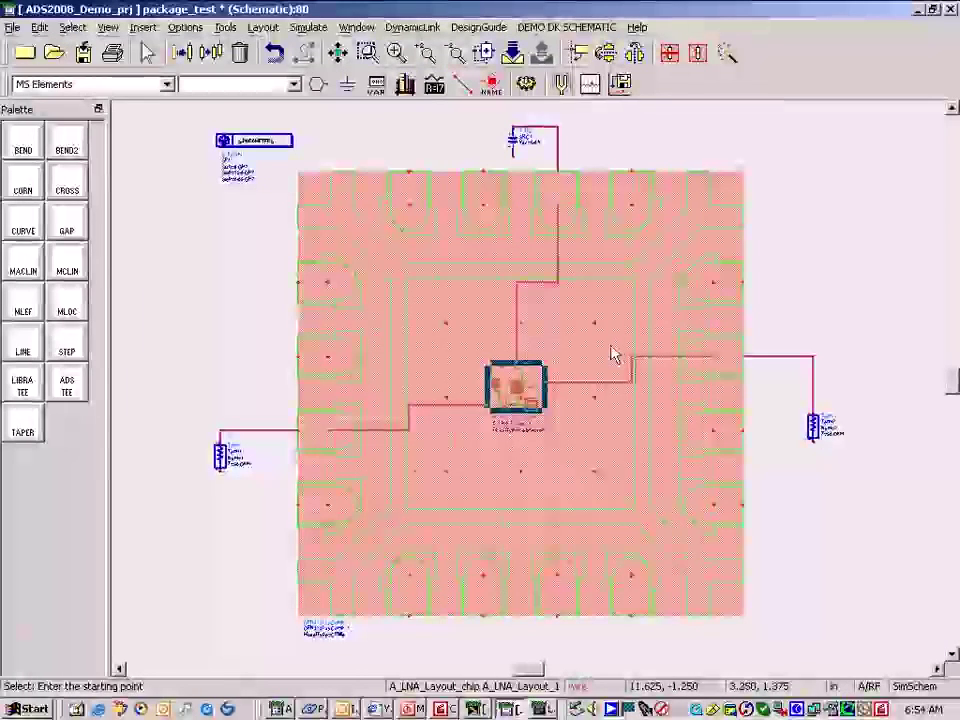
left_click(512, 56)
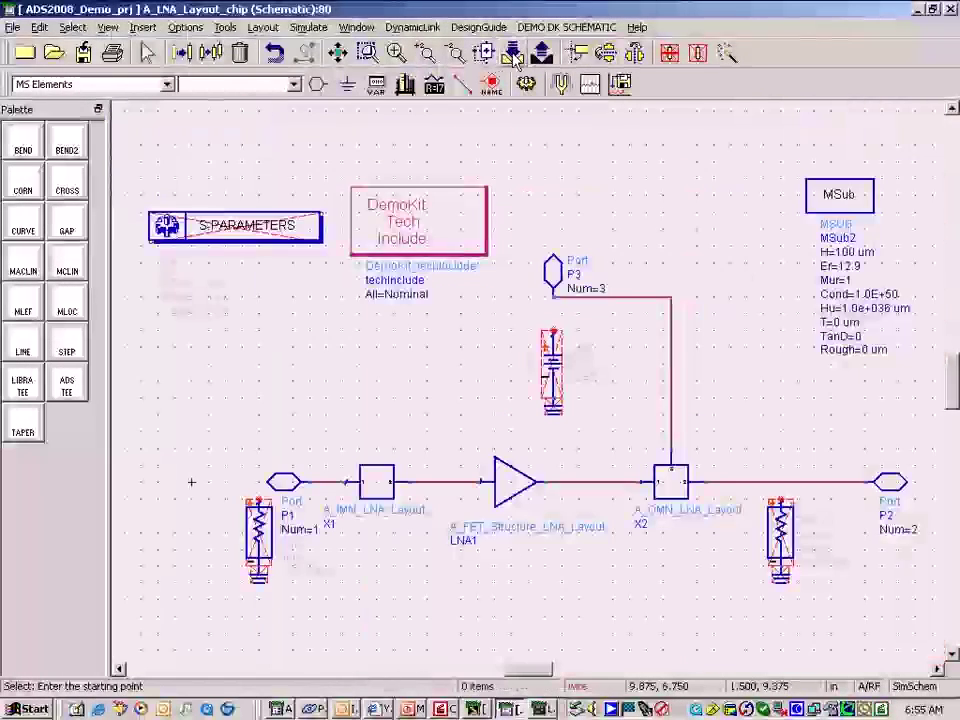
left_click(380, 485)
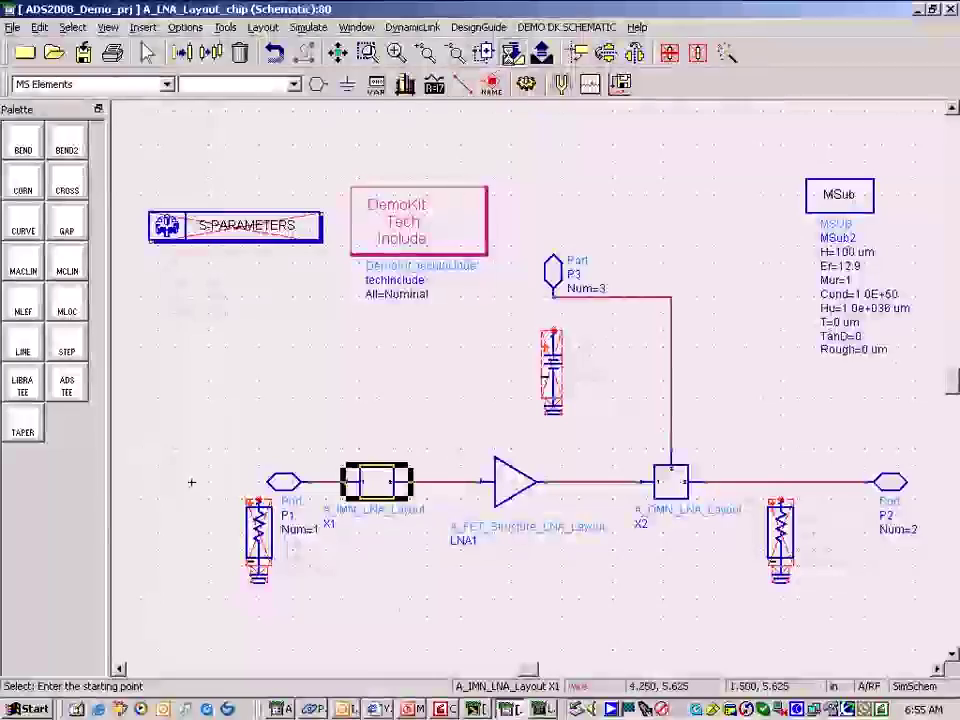
left_click(512, 54)
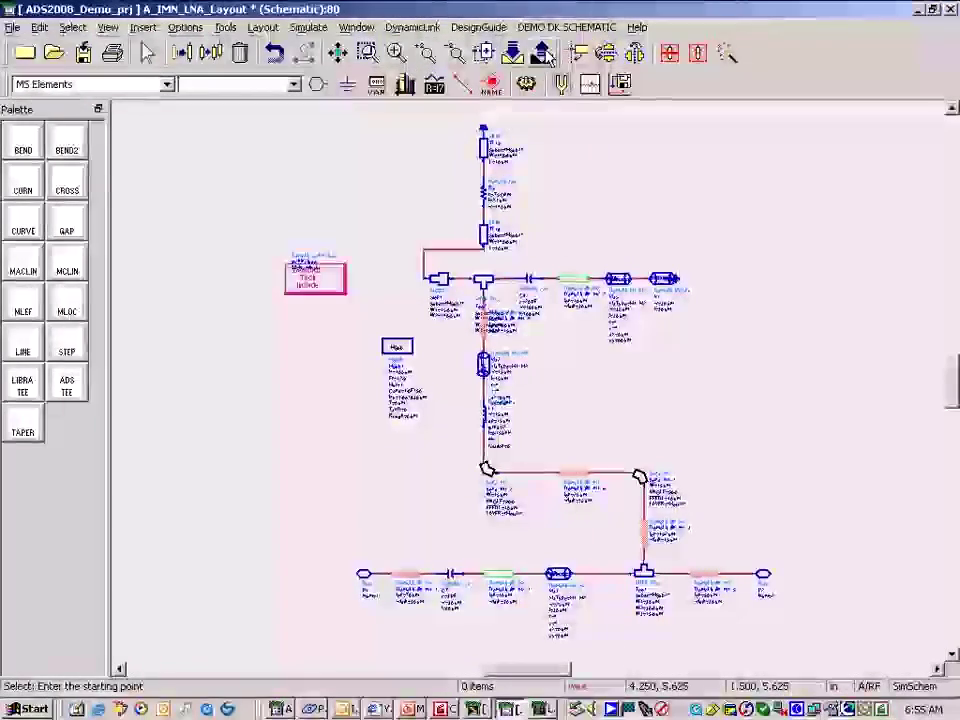
left_click(544, 55)
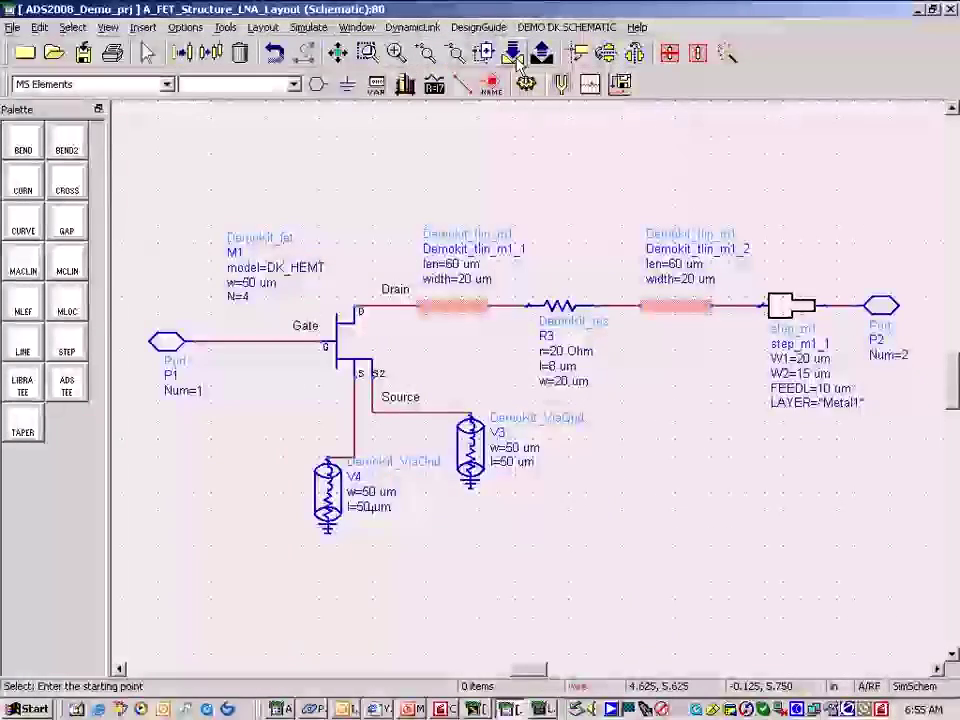
left_click(544, 55)
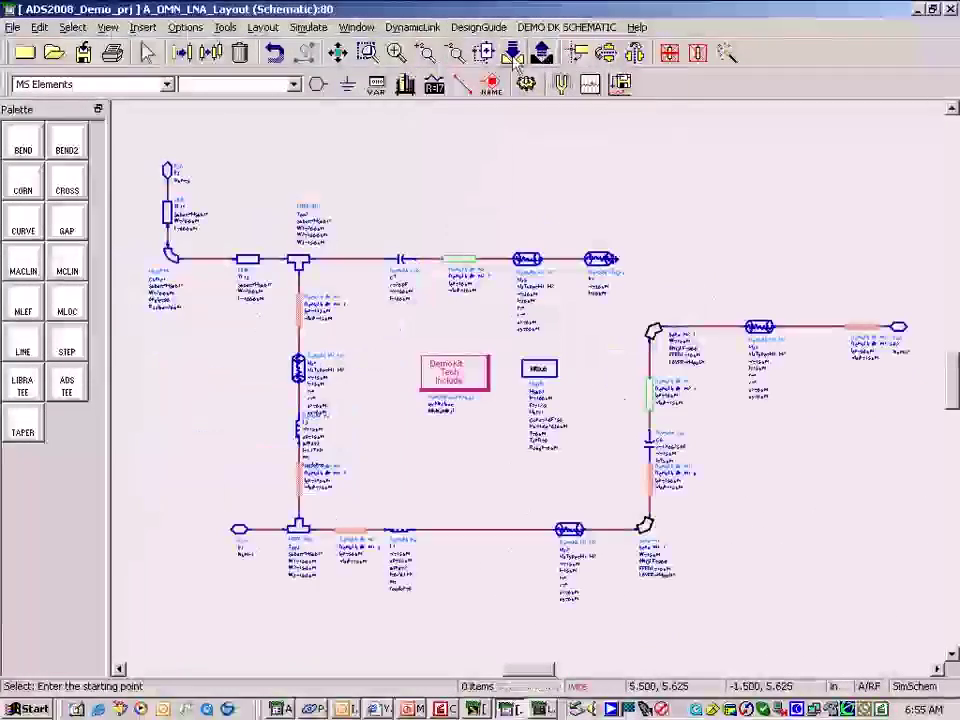
Return up to the package_test schematic and run its S-parameter simulation.
left_click(544, 57)
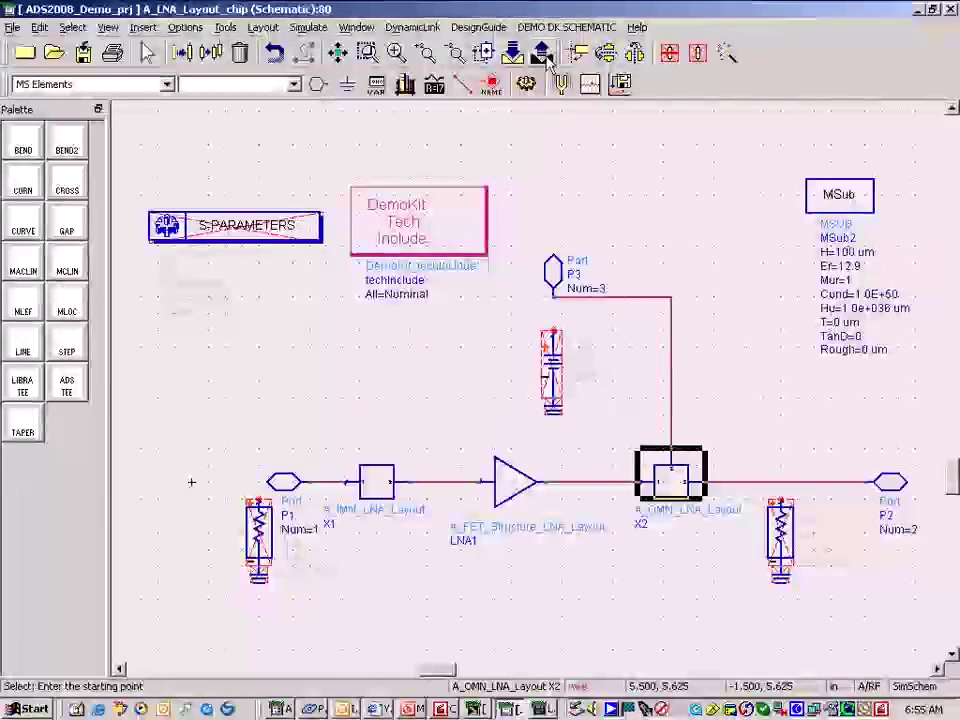
left_click(544, 57)
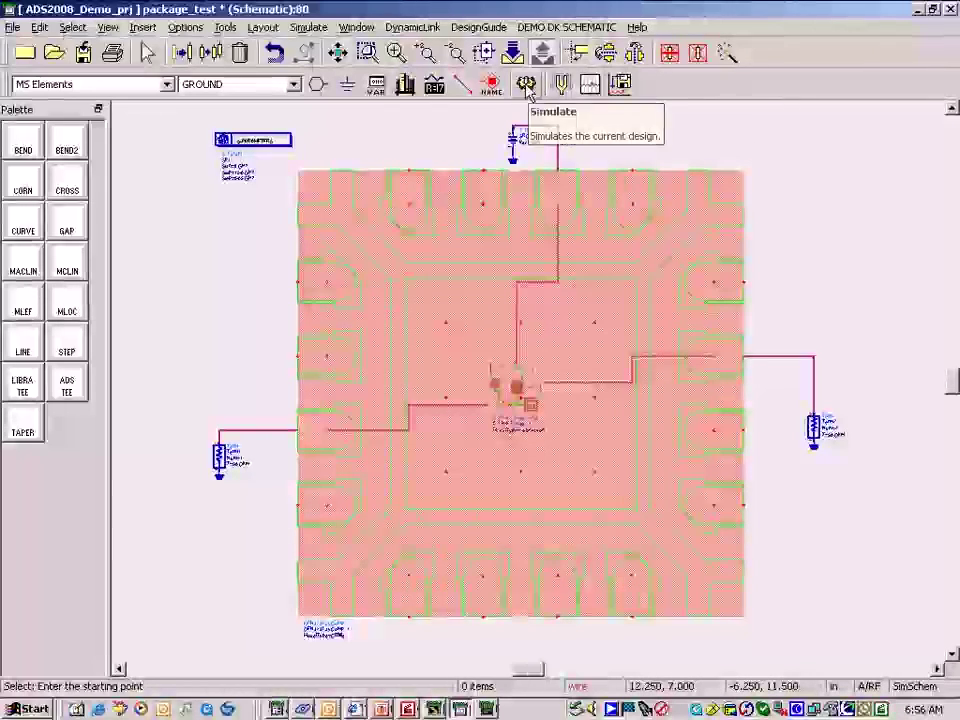
left_click(541, 53)
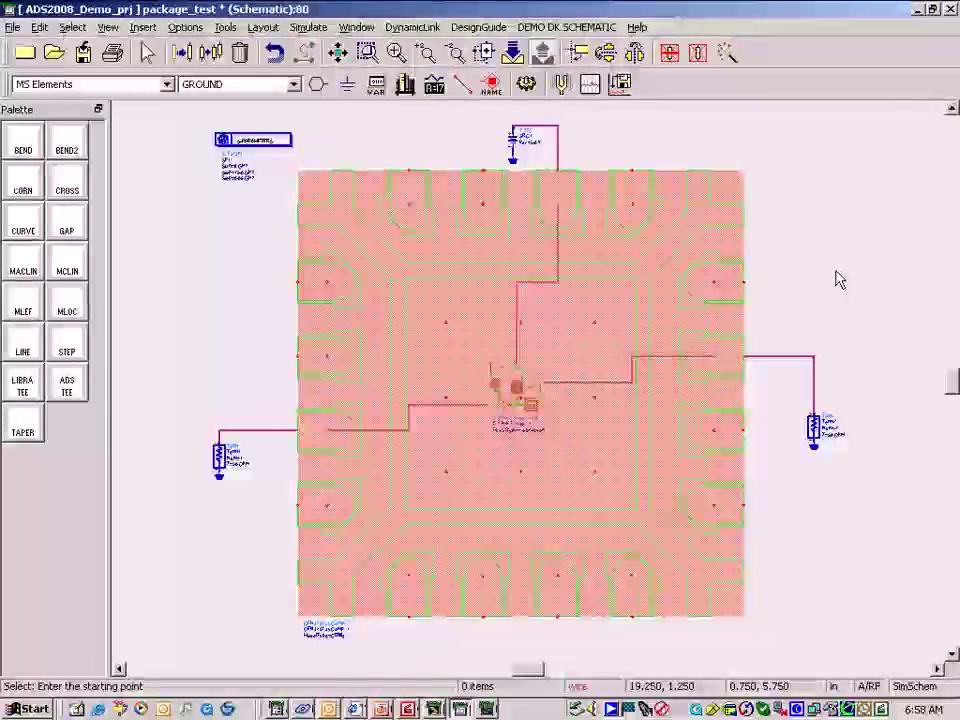
Open the package_WB_test_EMDS layout full-screen and anchor a JEDEC bondwire on the left package pad.
left_click(950, 9)
left_click(119, 306)
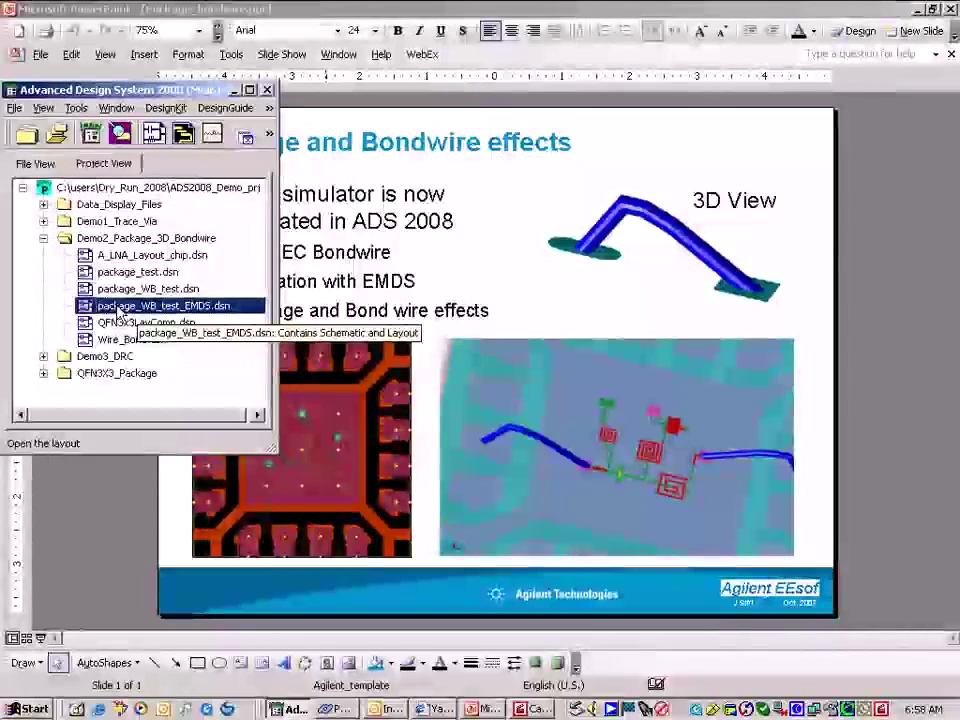
right_click(117, 307)
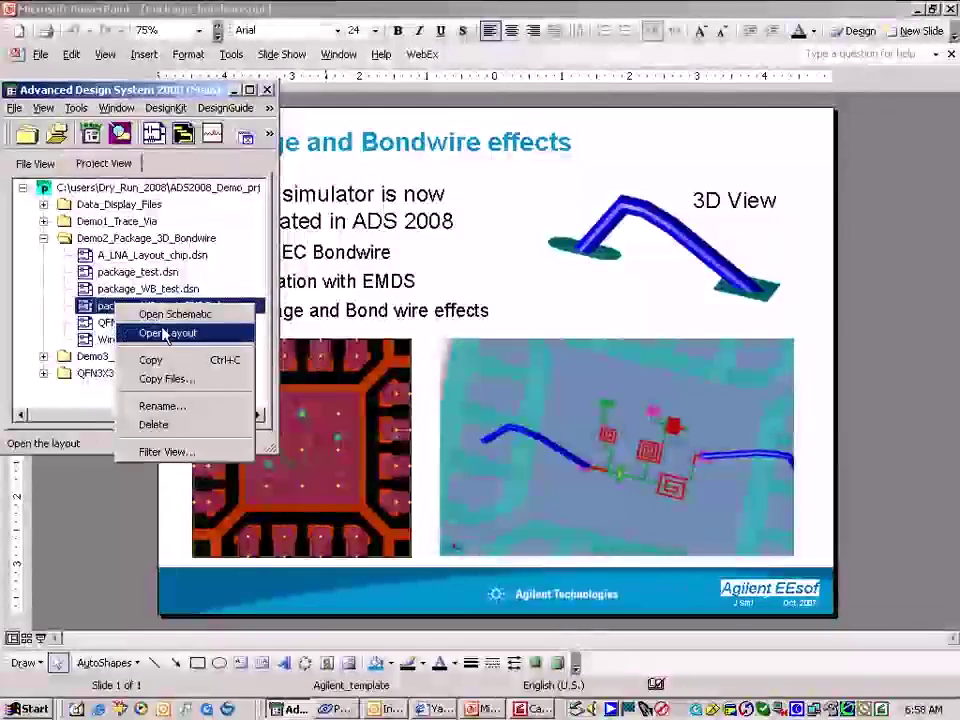
left_click(166, 335)
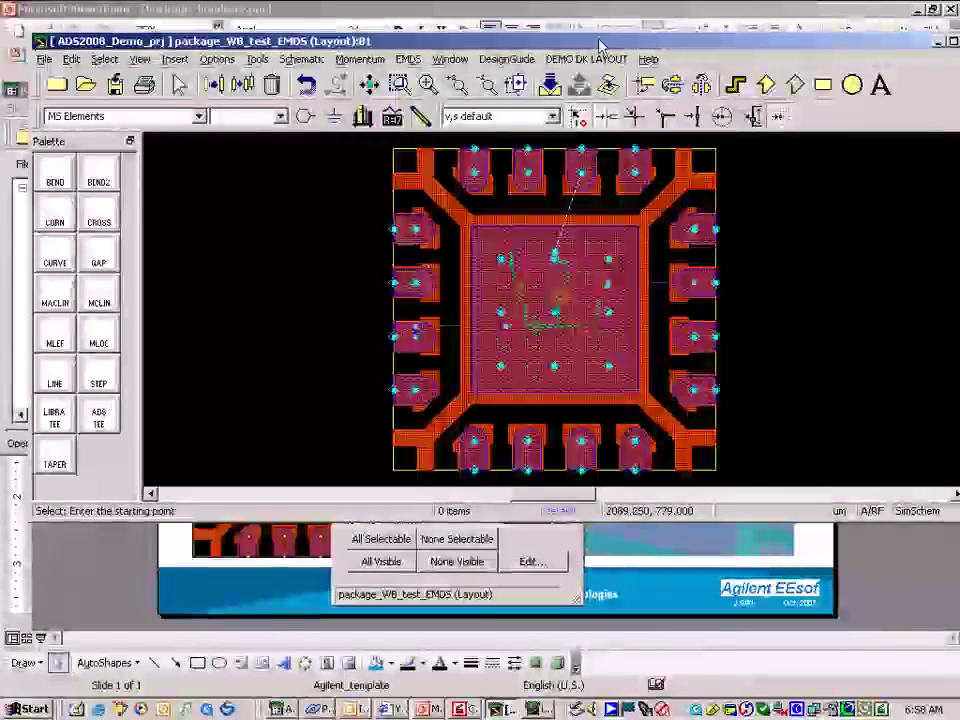
double_click(600, 47)
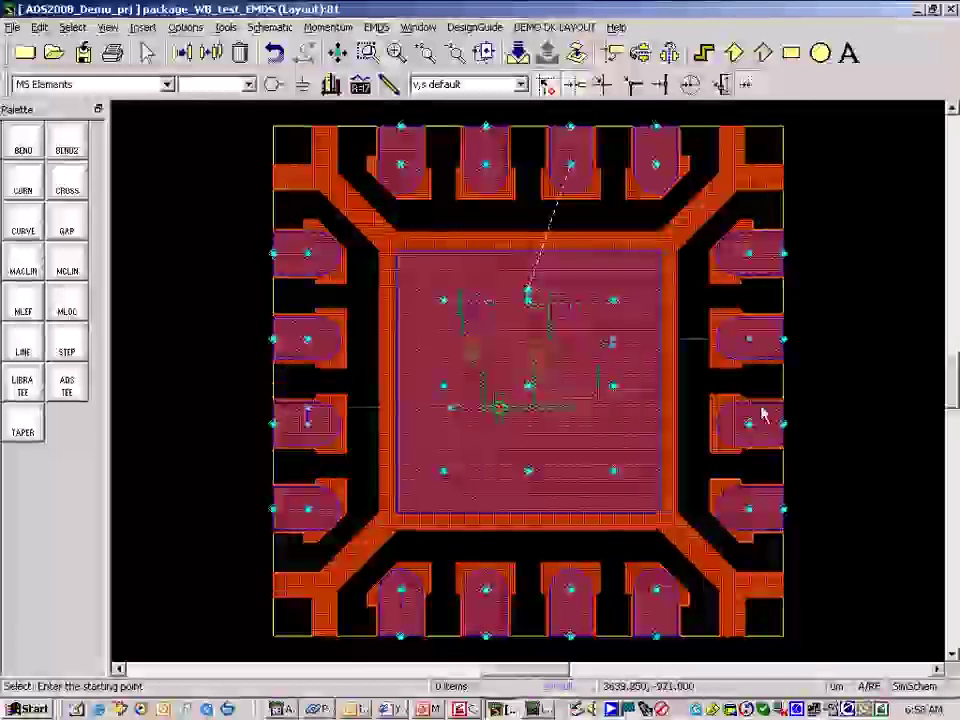
left_click(365, 417)
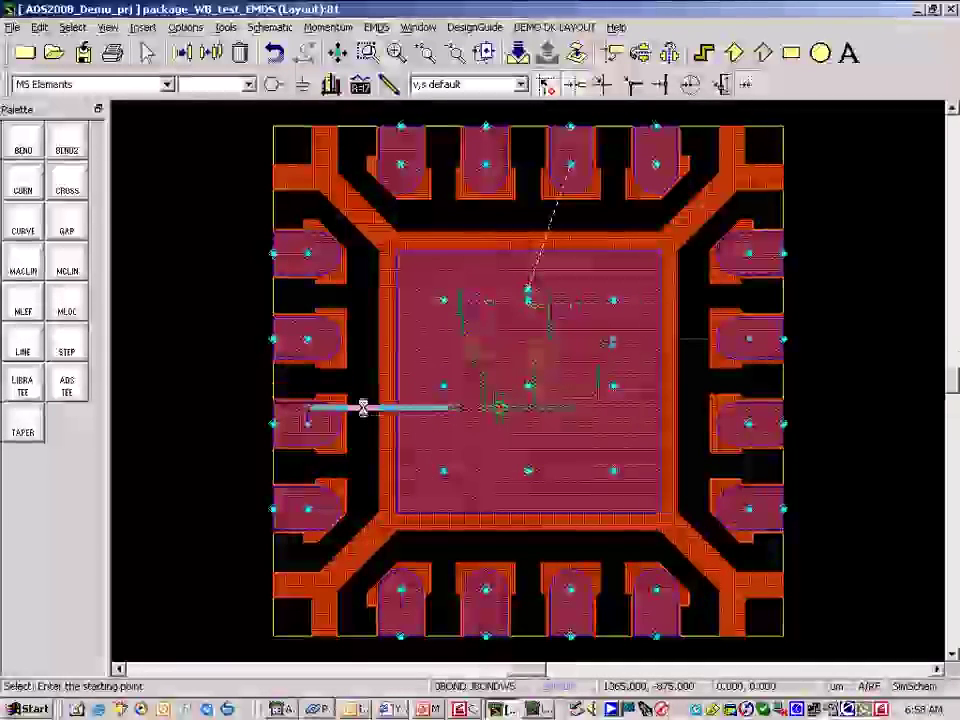
End bondwire JBONDW5 on the die's input pad, keeping default parameters including 1 mil radius.
left_click(365, 417)
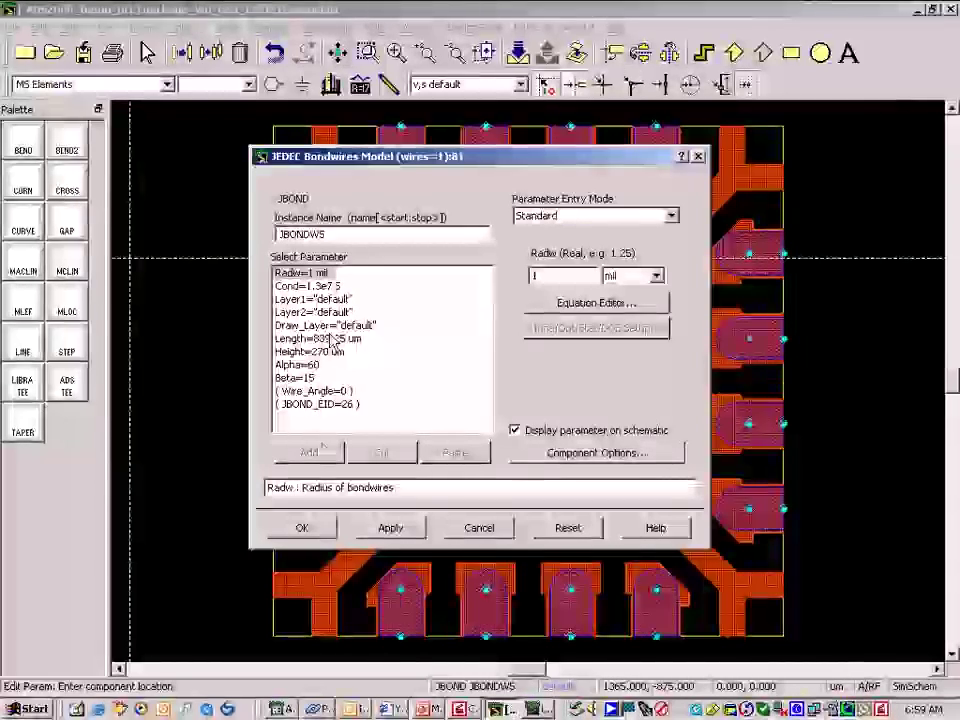
left_click(314, 527)
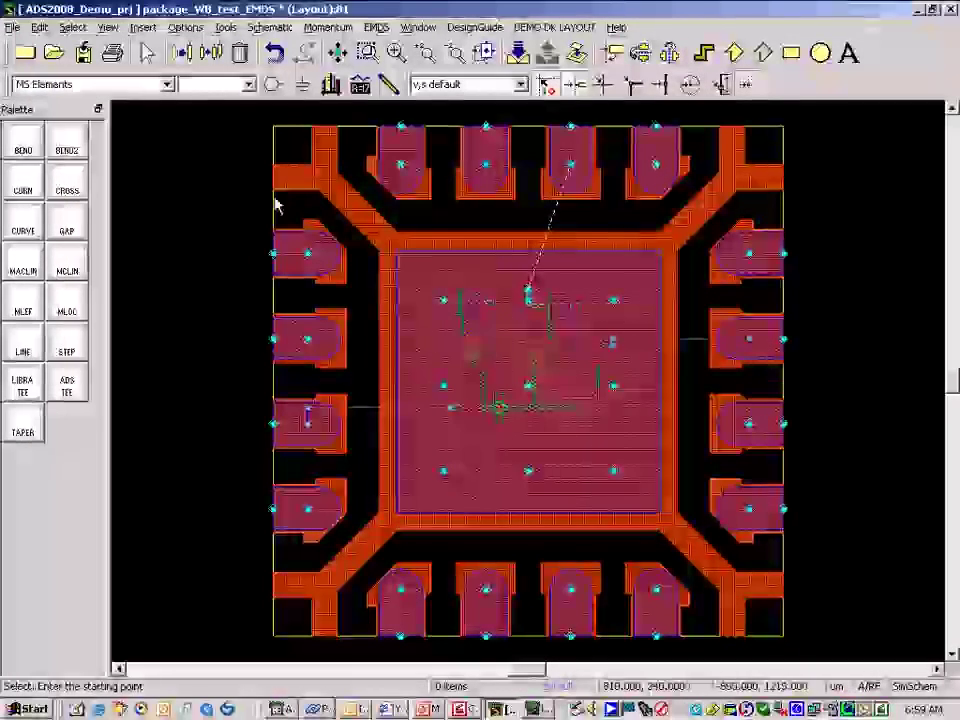
left_click(376, 27)
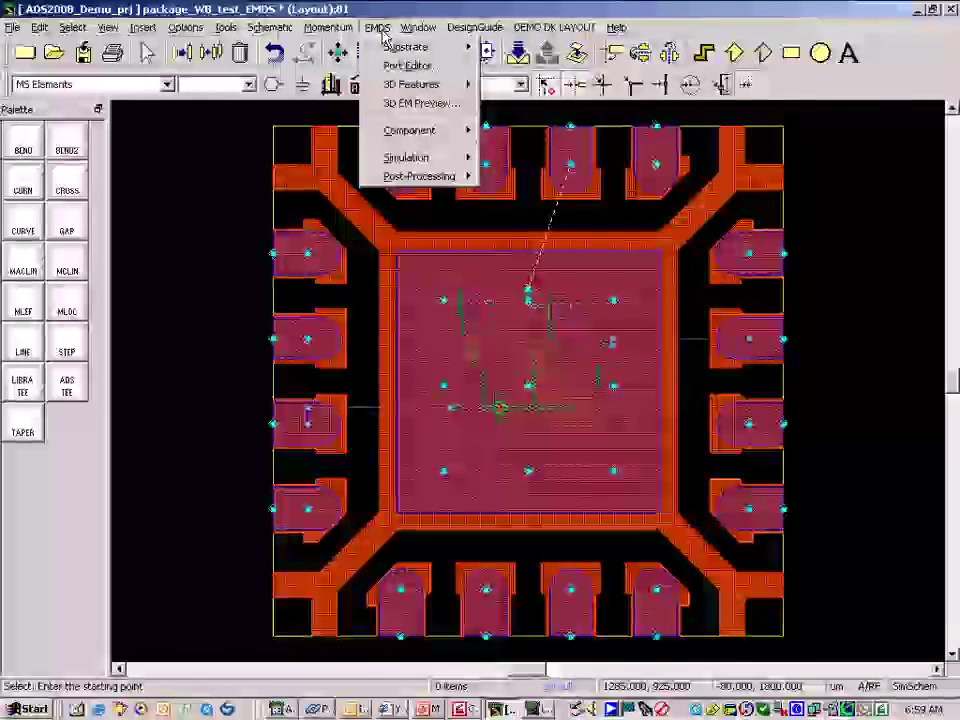
mouse_move(412, 84)
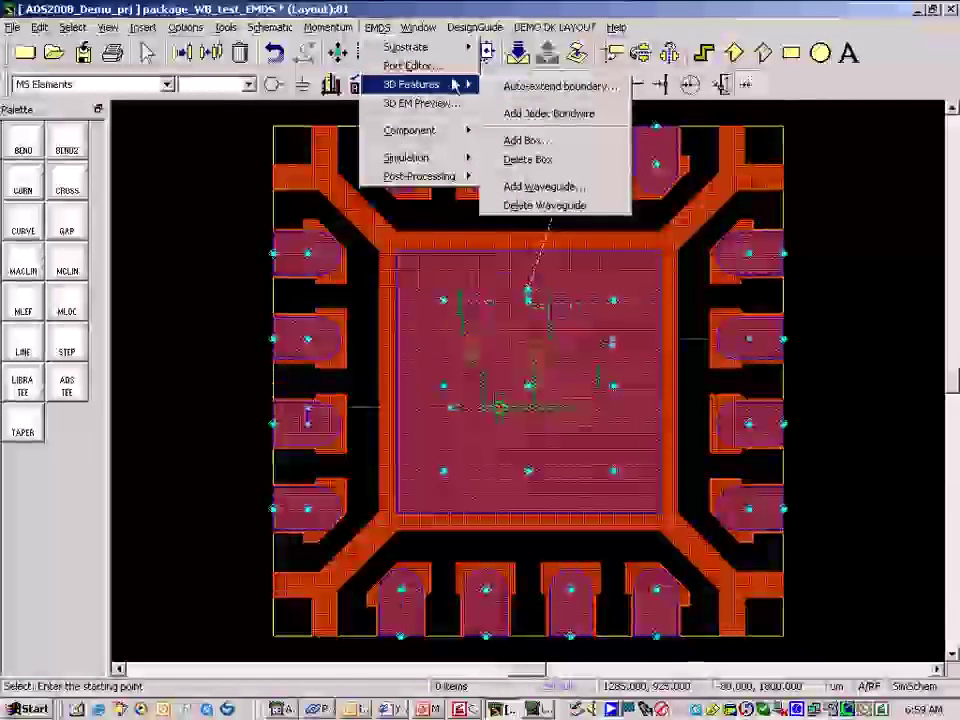
Add another JEDEC bondwire and switch the component palette to DemoKit_V2.
left_click(548, 113)
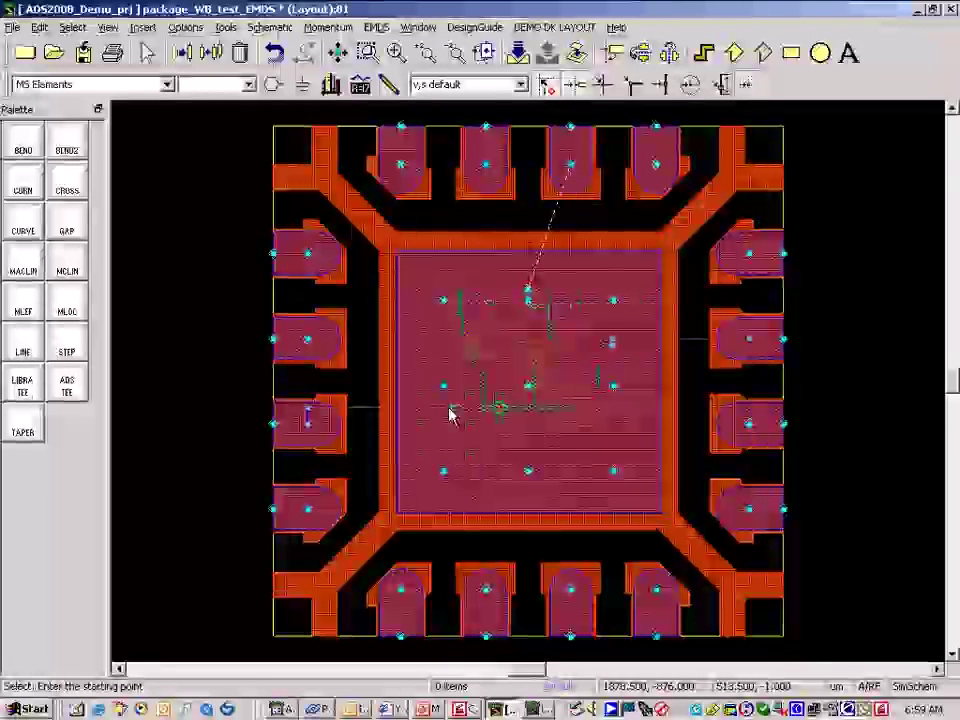
left_click(167, 84)
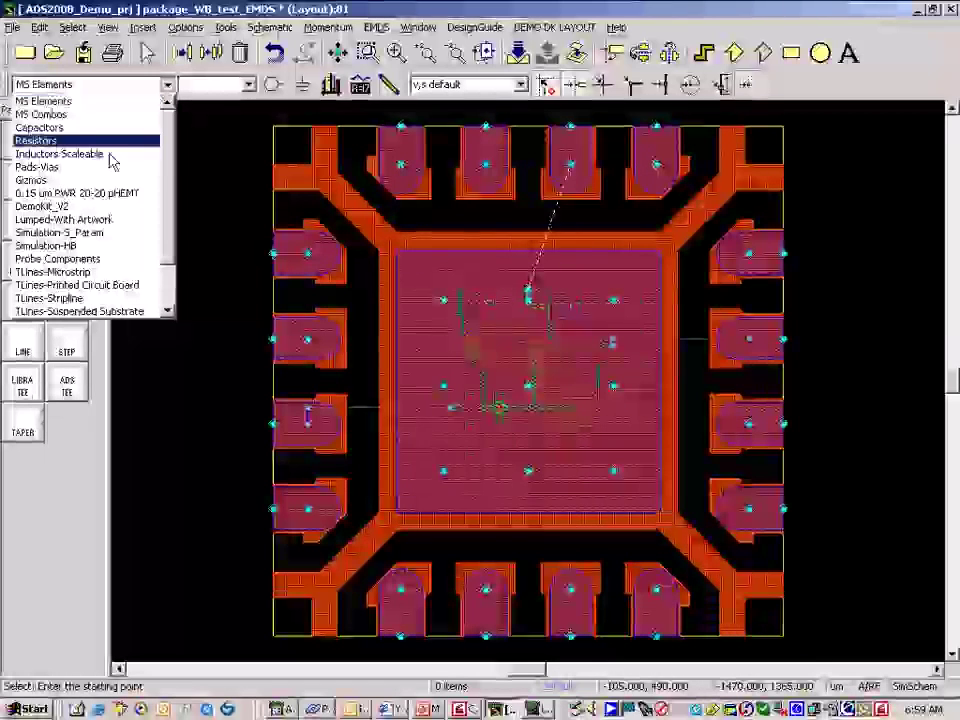
left_click(99, 206)
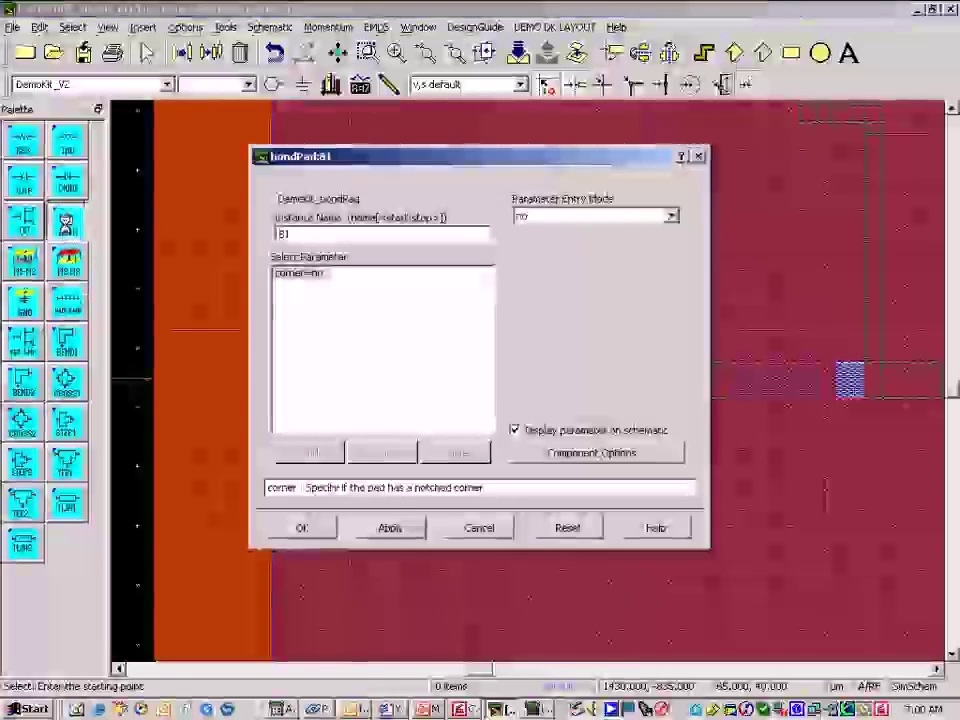
Place a DemoKit_V2 bond pad on the die under the bondwire end.
left_click(305, 535)
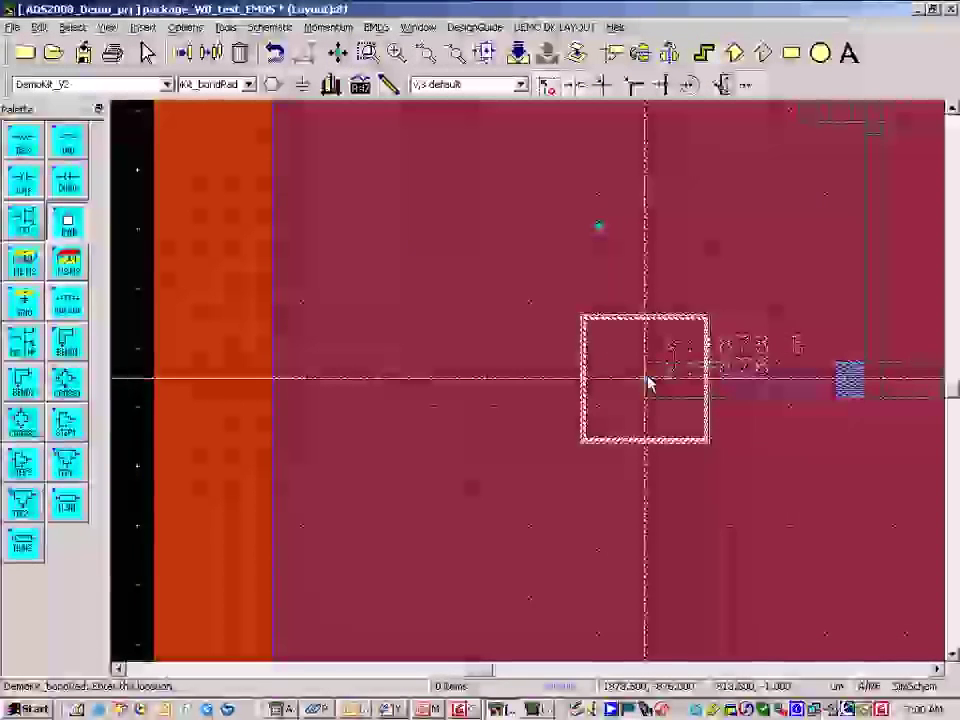
key("f")
left_click(589, 317)
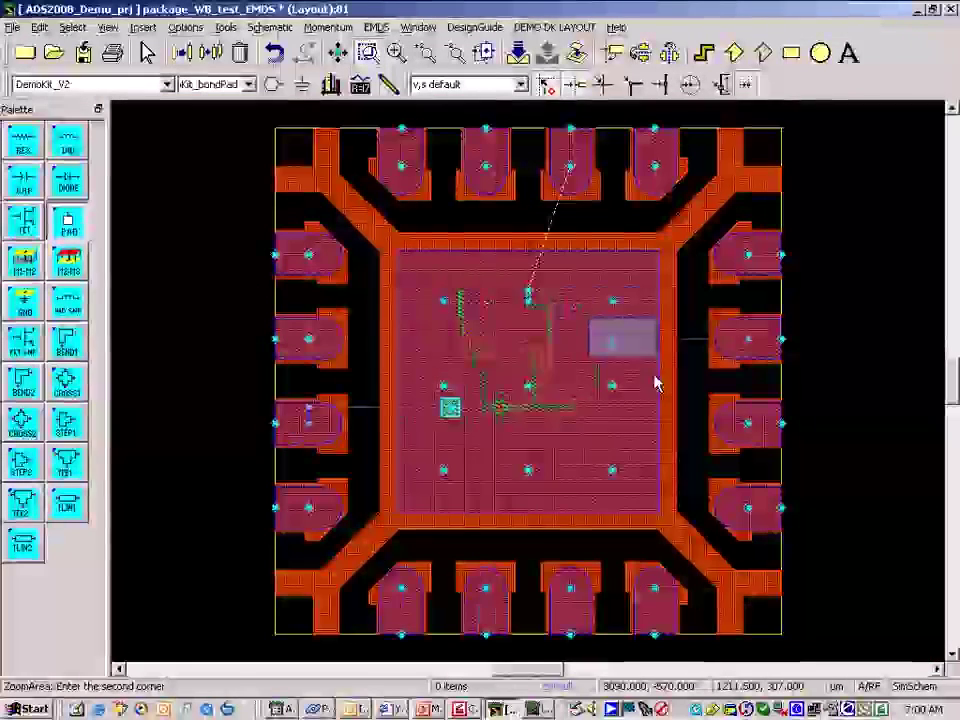
left_click(657, 388)
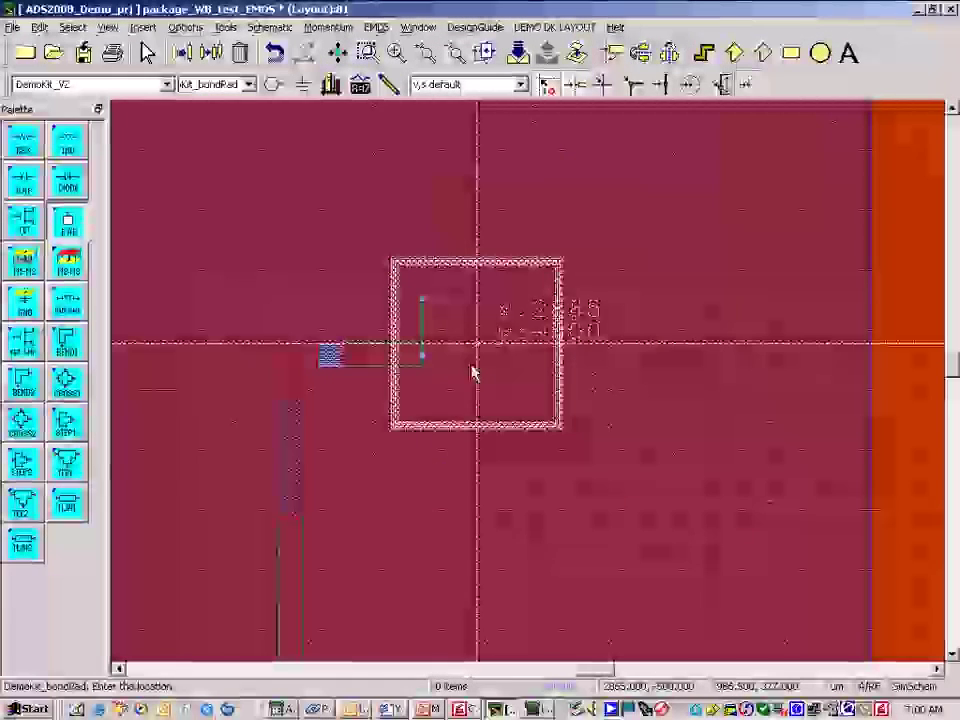
left_click(424, 357)
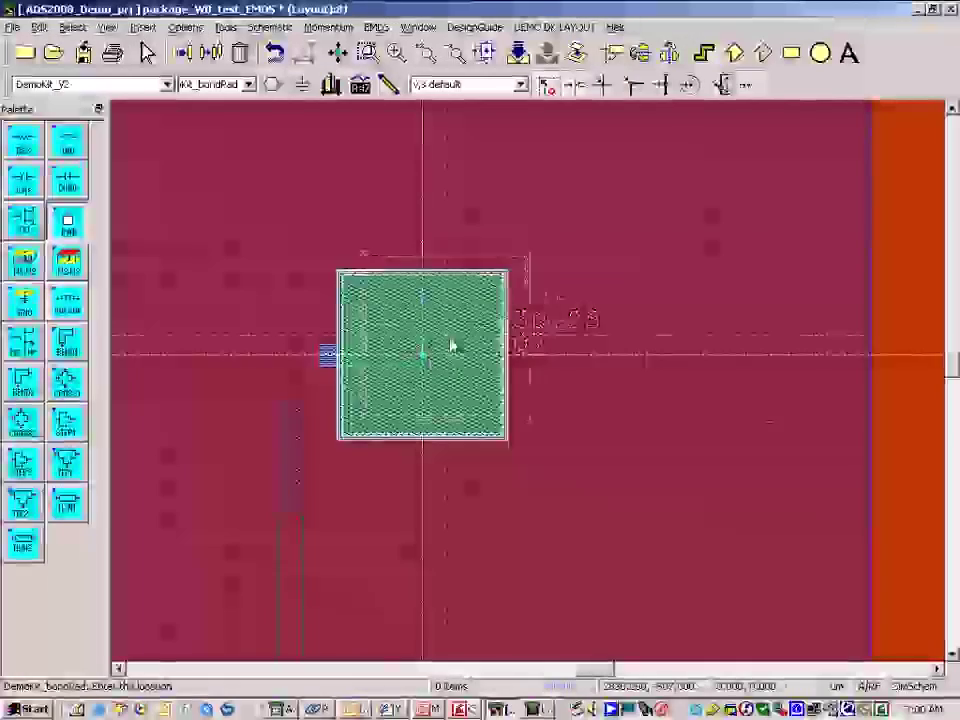
left_click(147, 55)
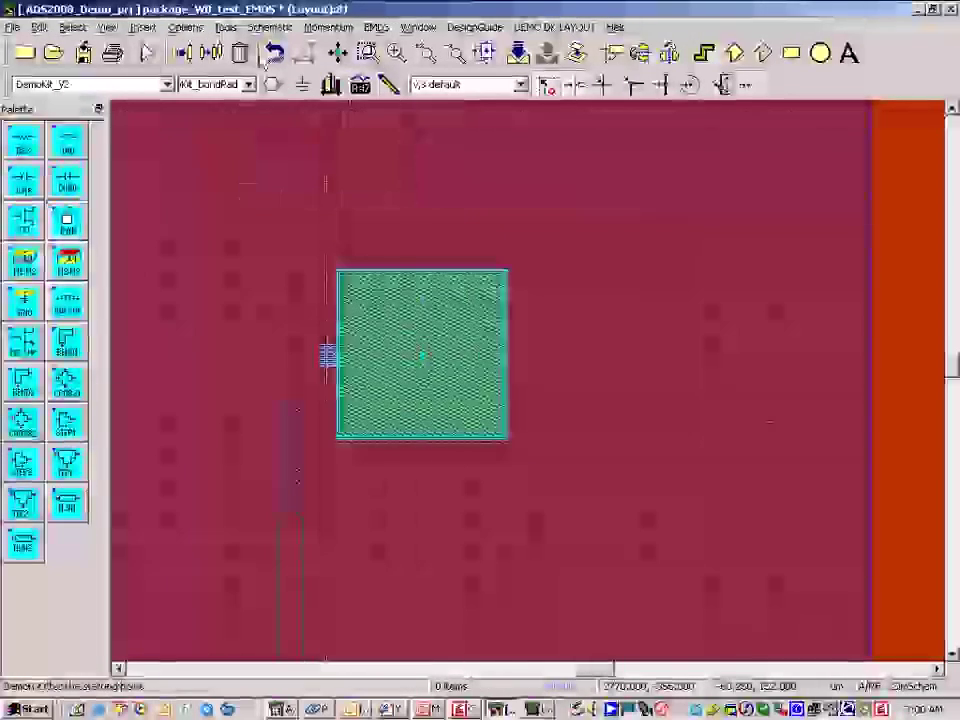
key("f")
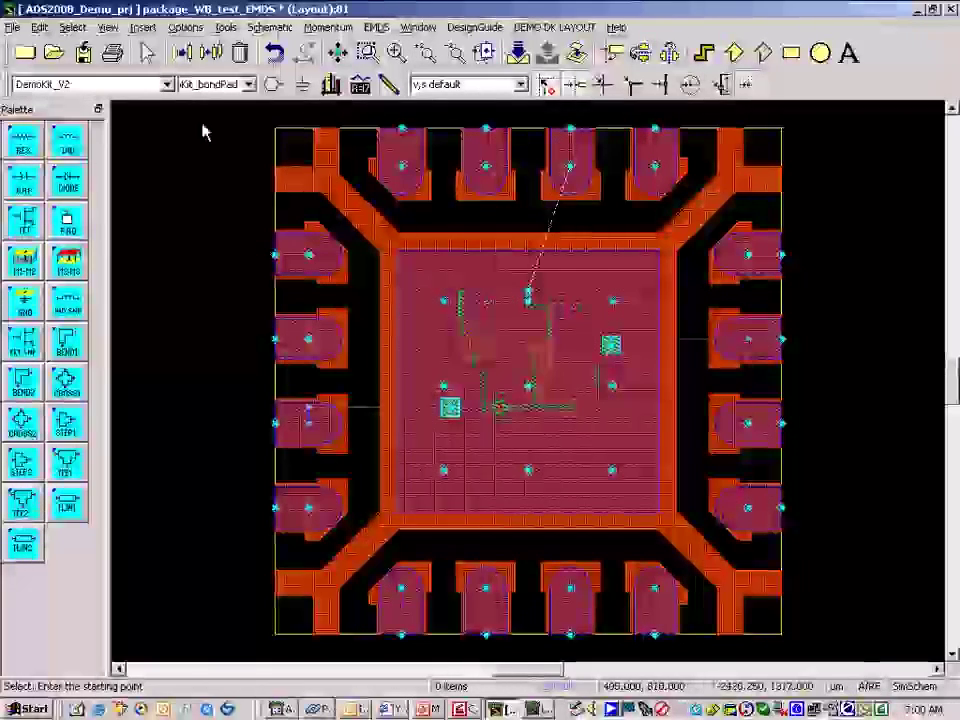
Generate the 3D EMDS preview of the packaged LNA.
left_click(376, 27)
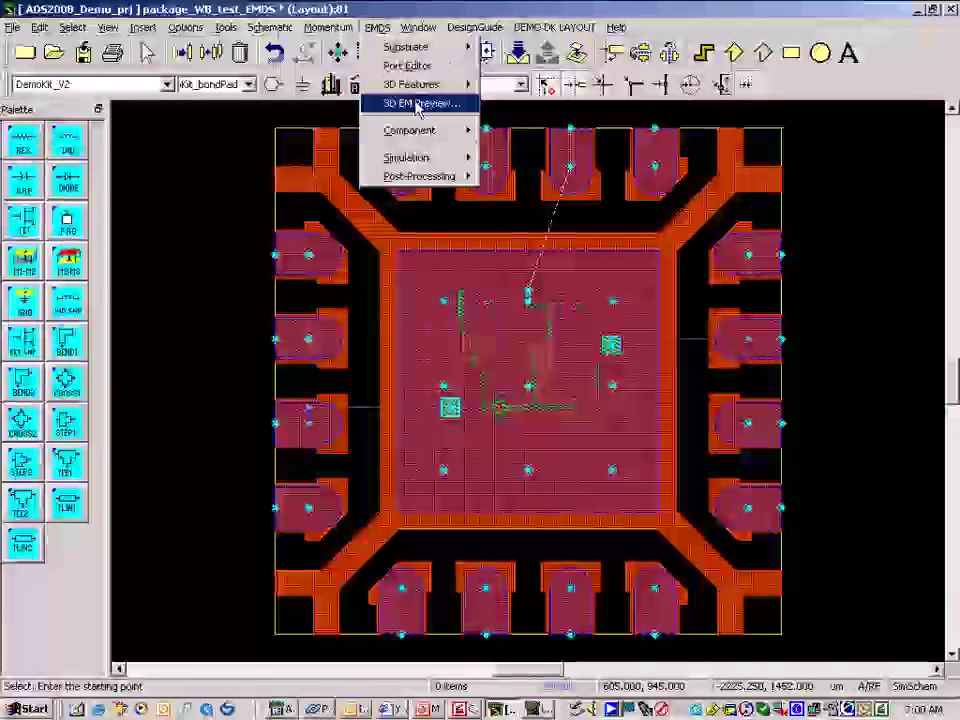
left_click(417, 104)
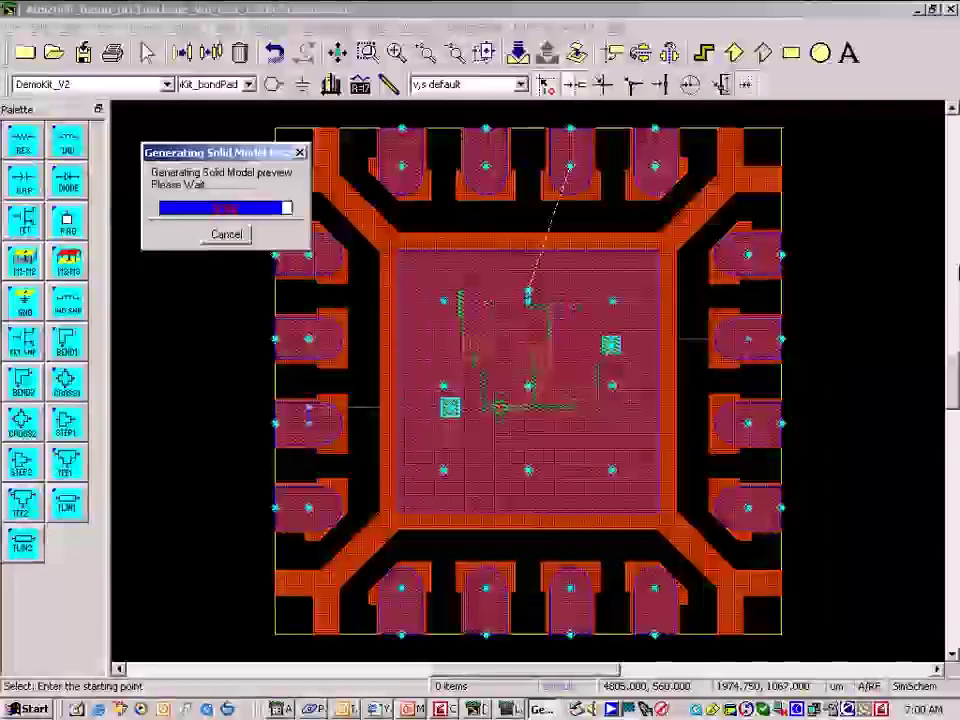
scroll(603, 391, "down", 2)
scroll(604, 391, "down", 2)
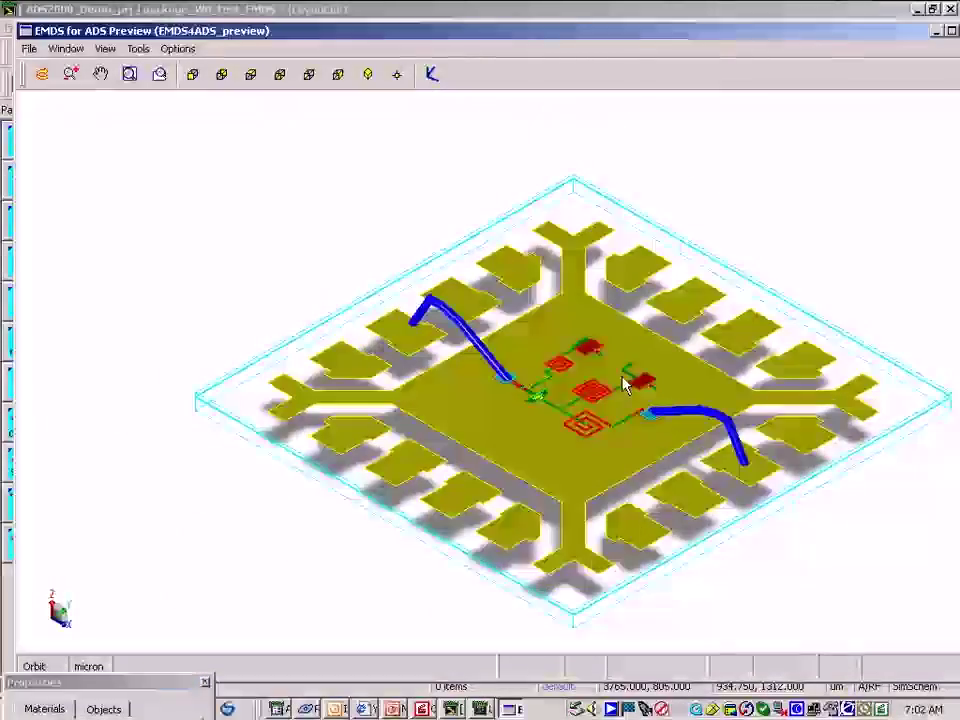
Zoom and pan the 3D preview to inspect the spiral inductors and bondwires on the die.
left_click_drag(623, 385, 493, 343)
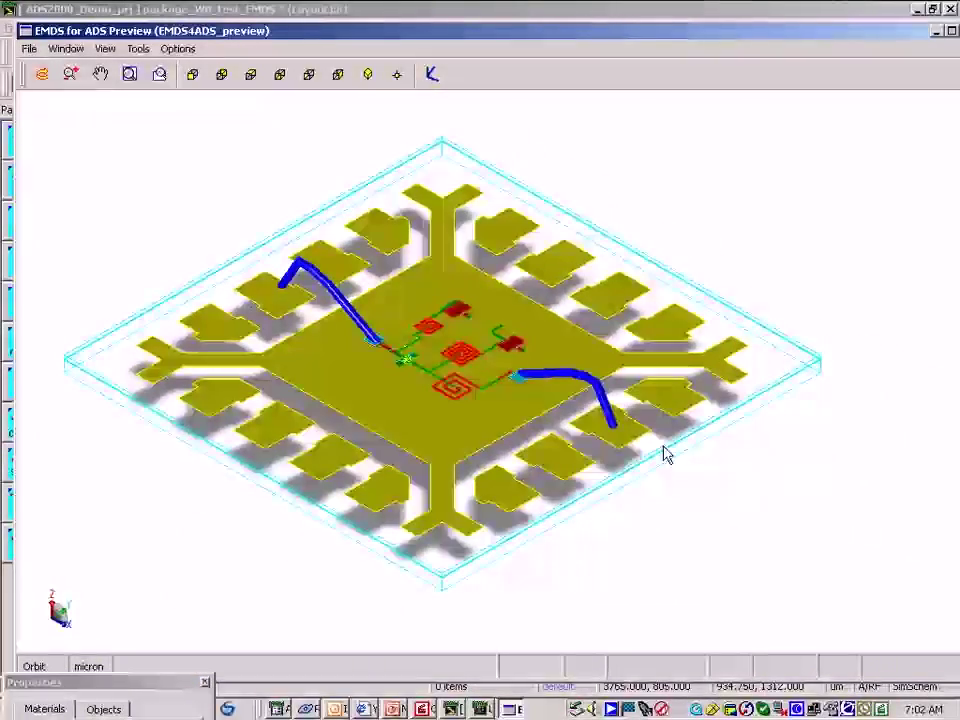
scroll(664, 452, "up", 2)
left_click_drag(435, 407, 579, 493)
scroll(460, 425, "up", 2)
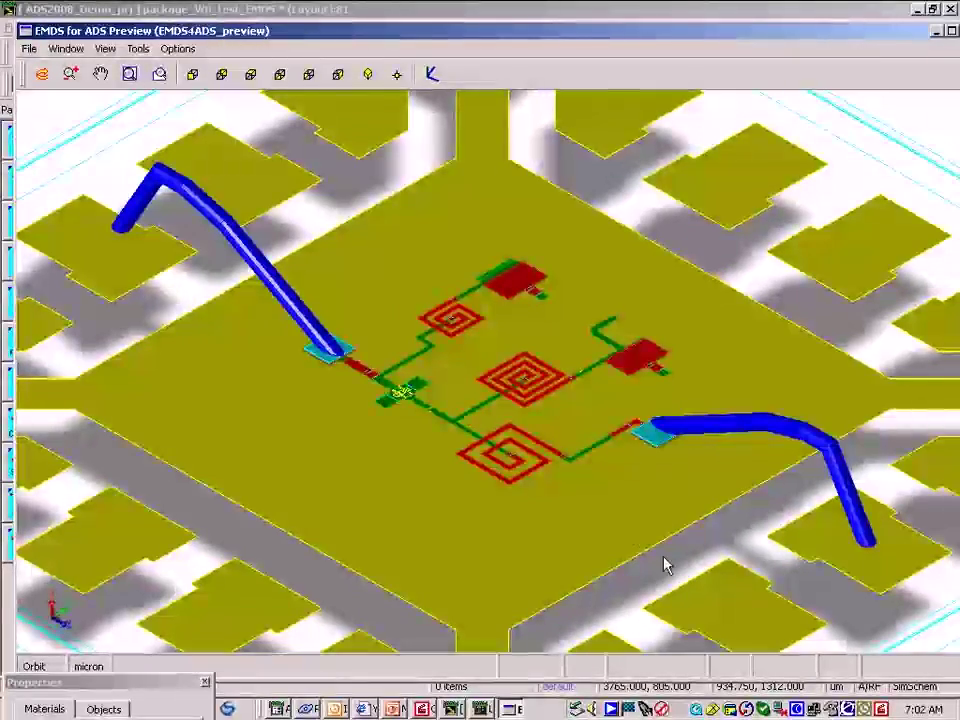
scroll(634, 534, "up", 2)
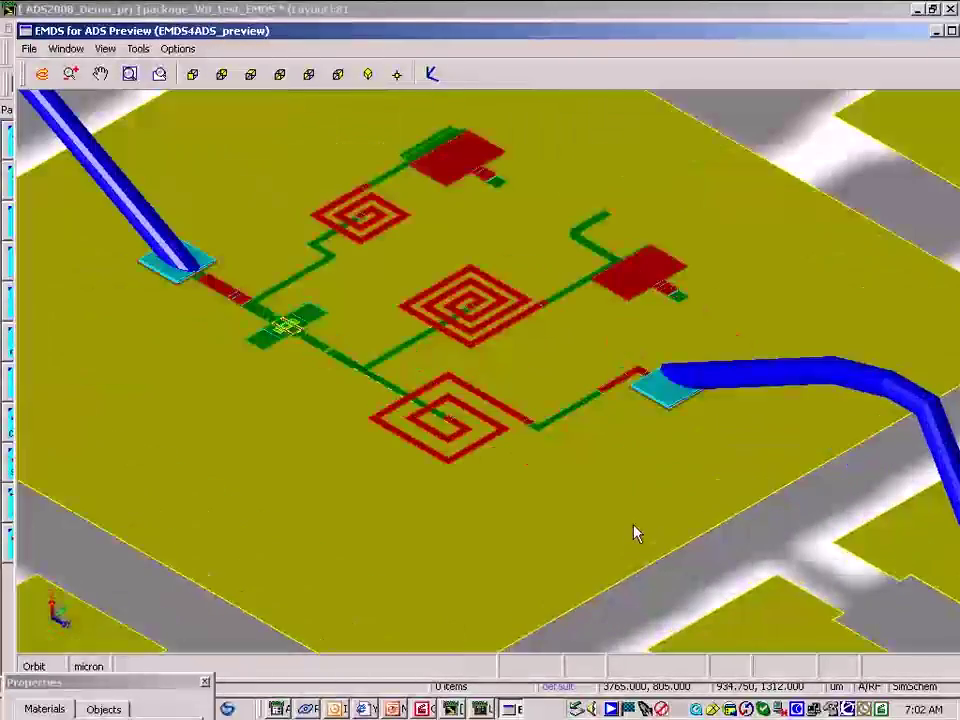
left_click_drag(585, 514, 630, 587)
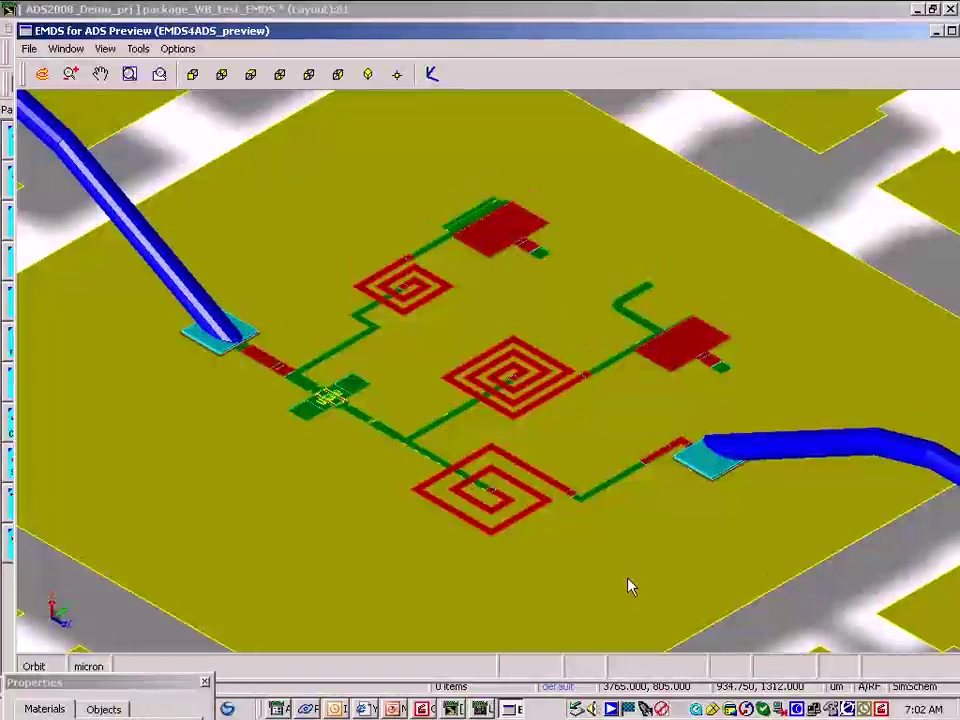
scroll(630, 585, "up", 2)
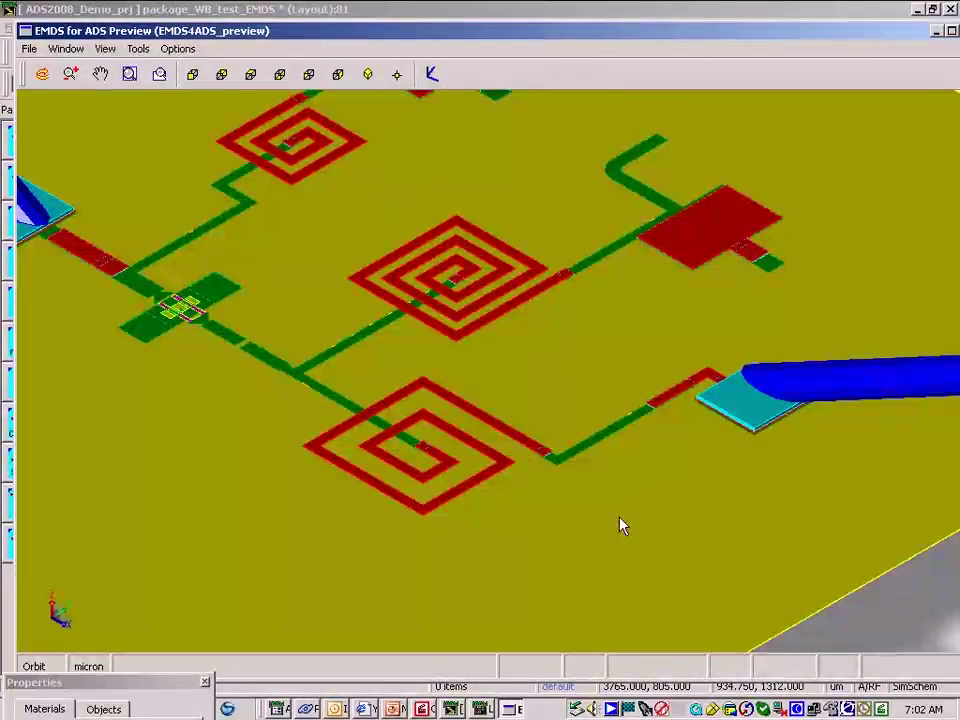
left_click_drag(620, 525, 638, 617)
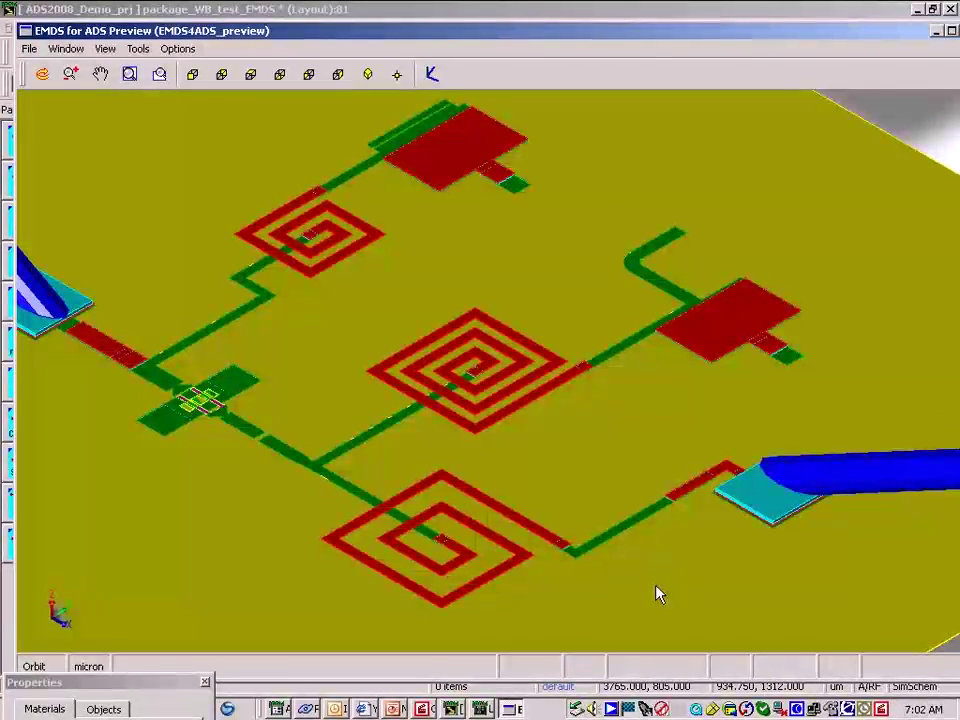
scroll(658, 594, "down", 3)
scroll(658, 594, "down", 3)
left_click_drag(658, 594, 563, 449)
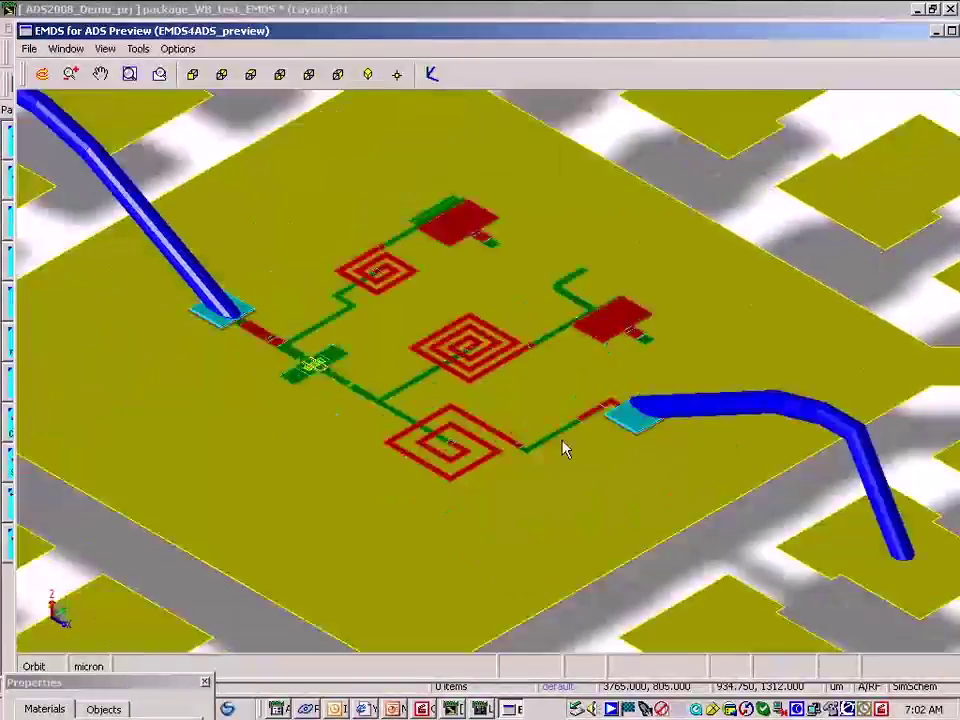
scroll(544, 414, "down", 2)
Zoom out and orbit the 3D package to a near top-down view, then shift the preview window.
scroll(544, 416, "down", 2)
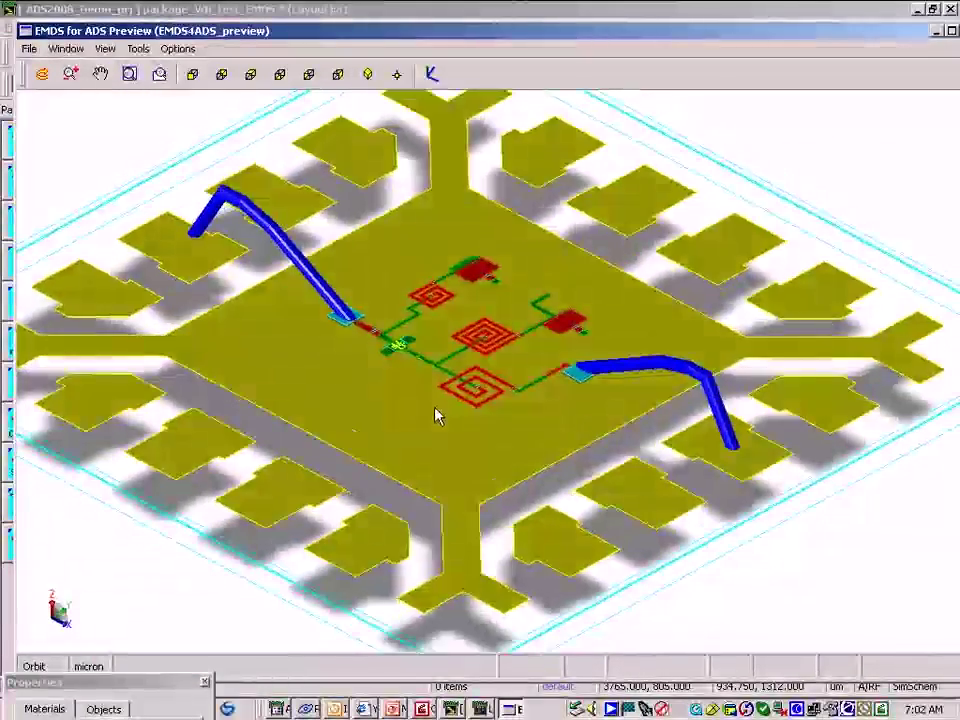
mouse_move(435, 417)
left_mouse_down()
mouse_move(544, 272)
mouse_move(583, 268)
mouse_move(621, 285)
mouse_move(636, 306)
mouse_move(604, 399)
mouse_move(564, 407)
mouse_move(474, 464)
mouse_move(454, 484)
mouse_move(472, 492)
left_mouse_up()
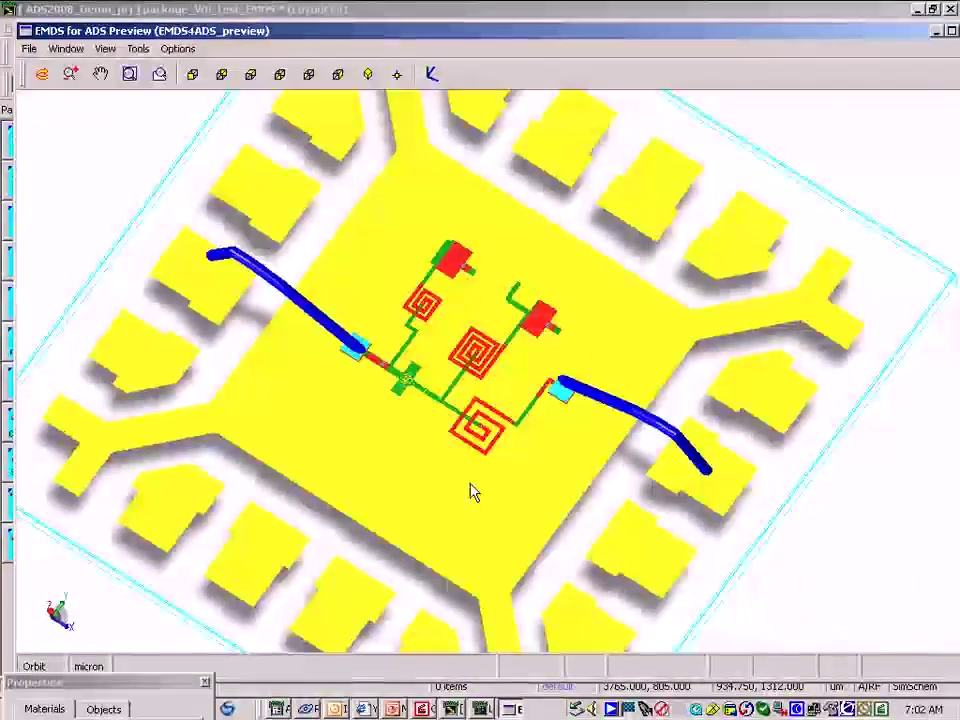
scroll(474, 492, "down", 2)
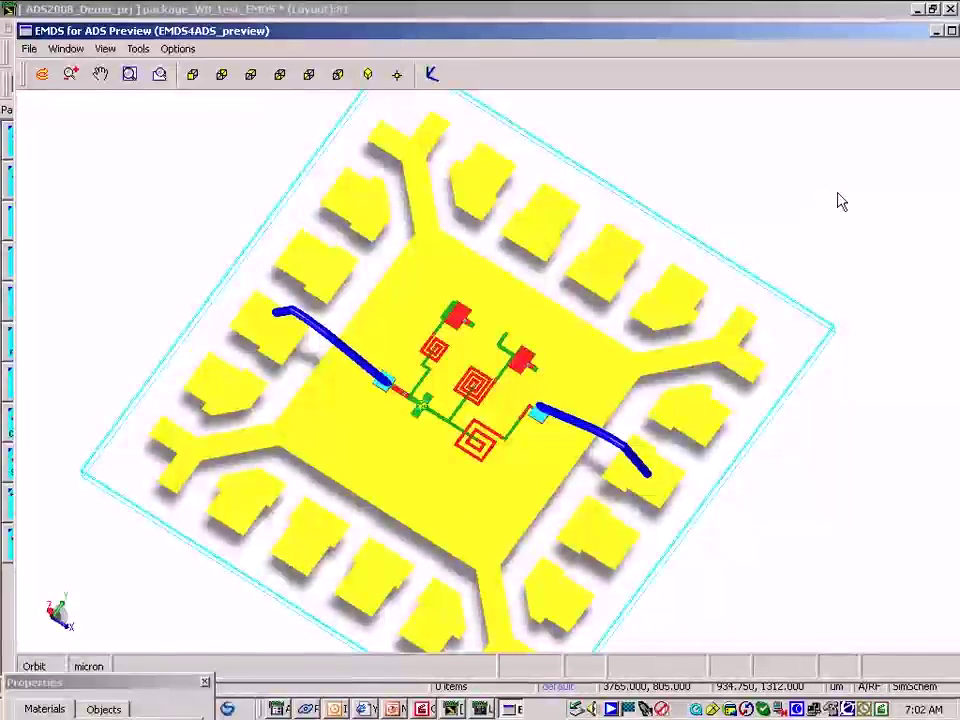
left_click_drag(908, 37, 893, 45)
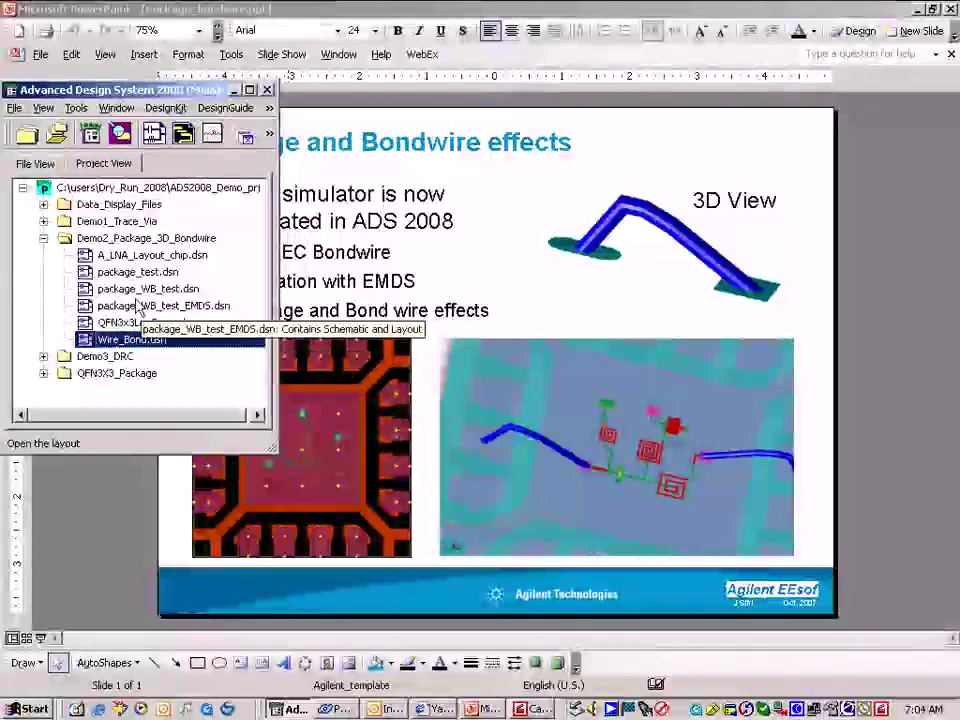
Open the package_WB_test layout maximized.
left_click(100, 289)
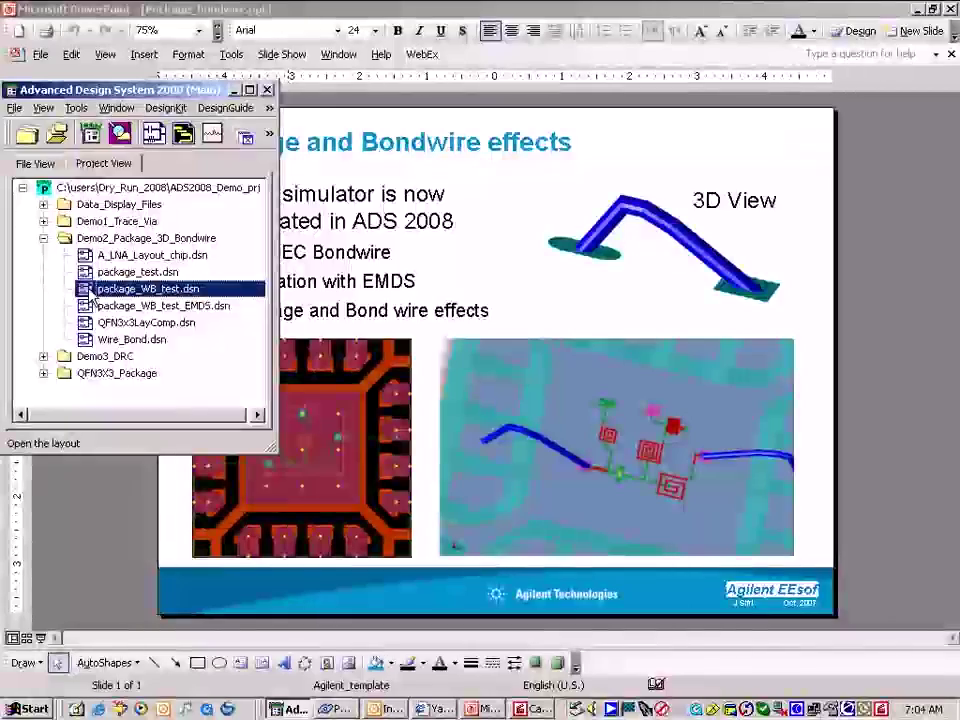
right_click(90, 290)
left_click(141, 315)
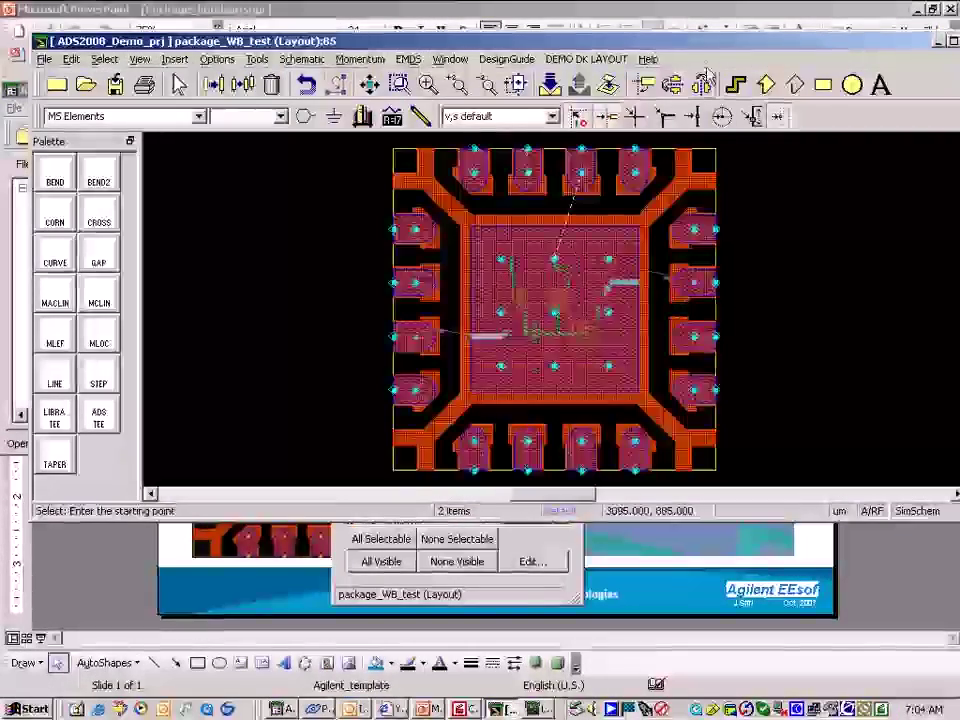
double_click(690, 47)
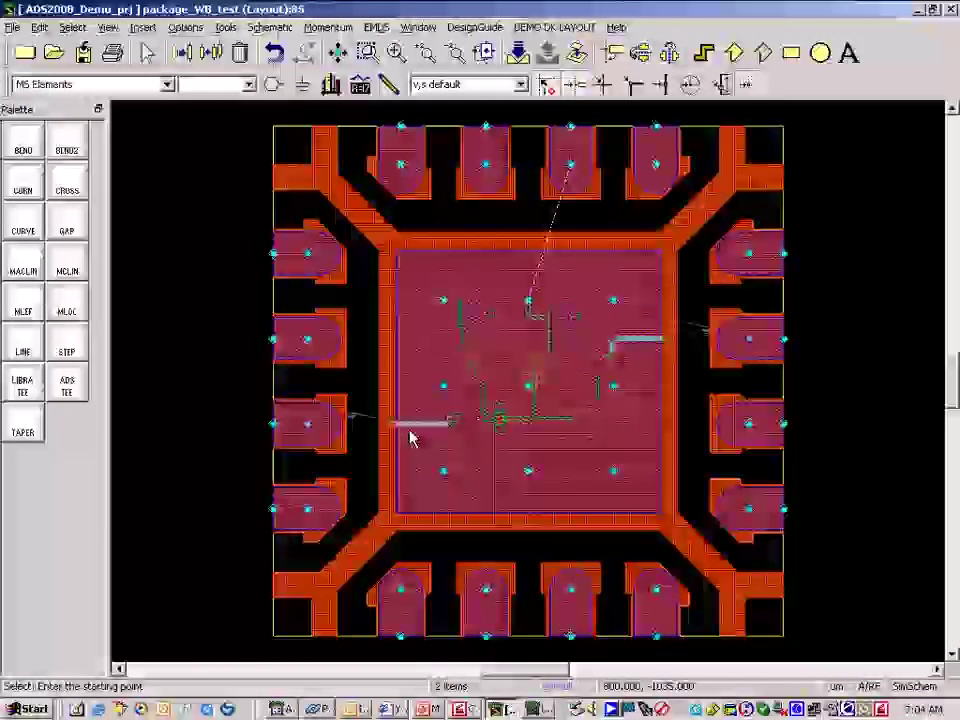
Inspect the WIRESET1 bondwire parameters (12.5 um radius) without changing them.
double_click(365, 422)
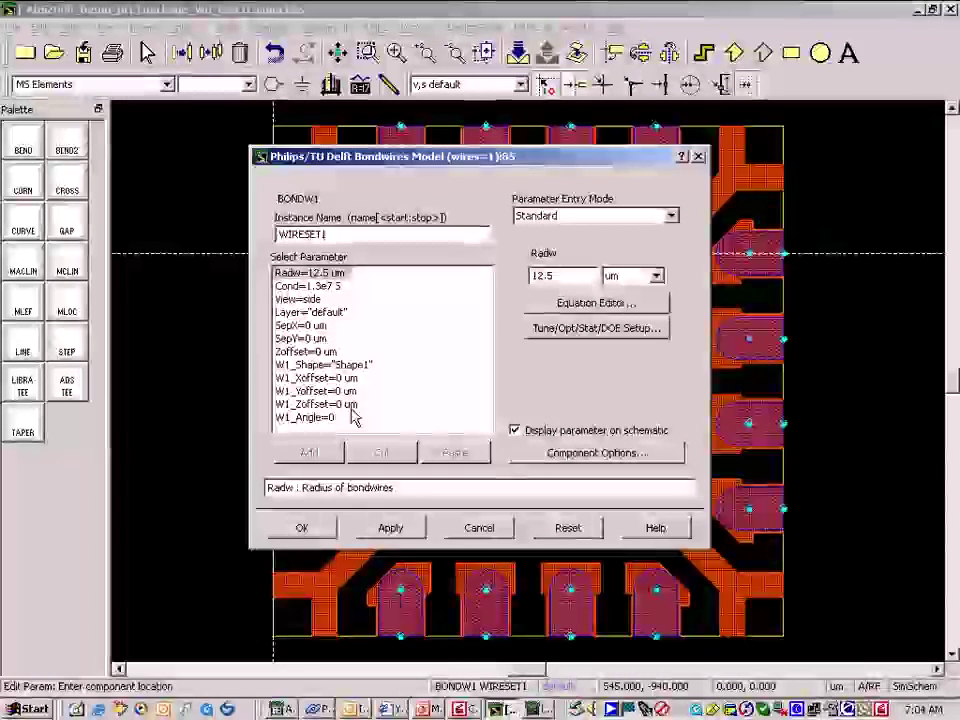
key("Escape")
left_click(270, 27)
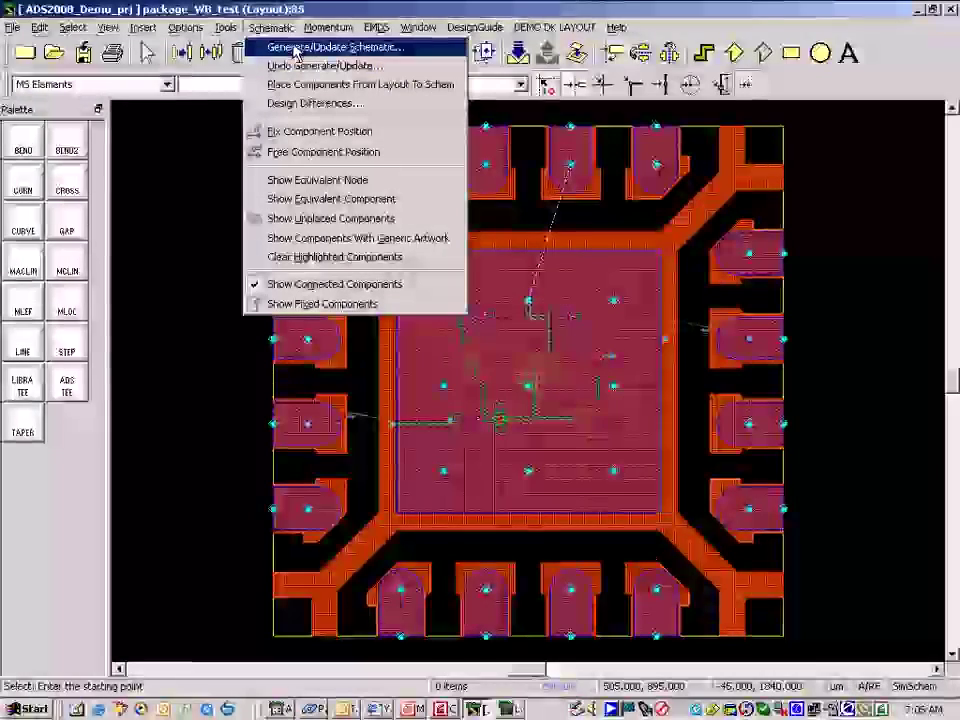
Generate the package_WB_test schematic full-screen with the Passive-RF Circuit palette shown.
left_click(372, 56)
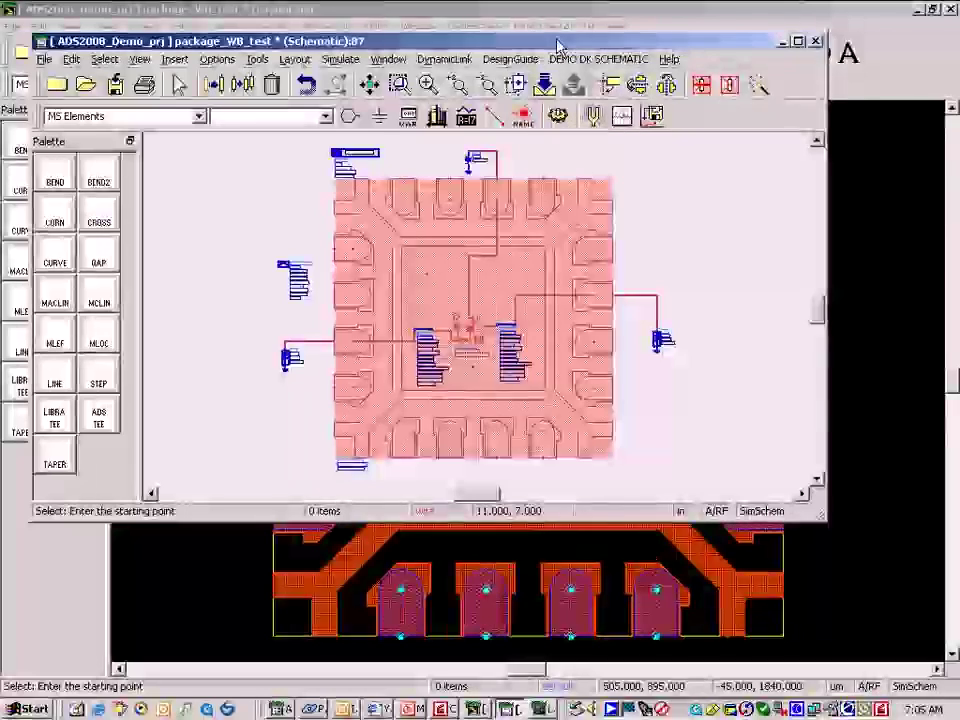
double_click(557, 43)
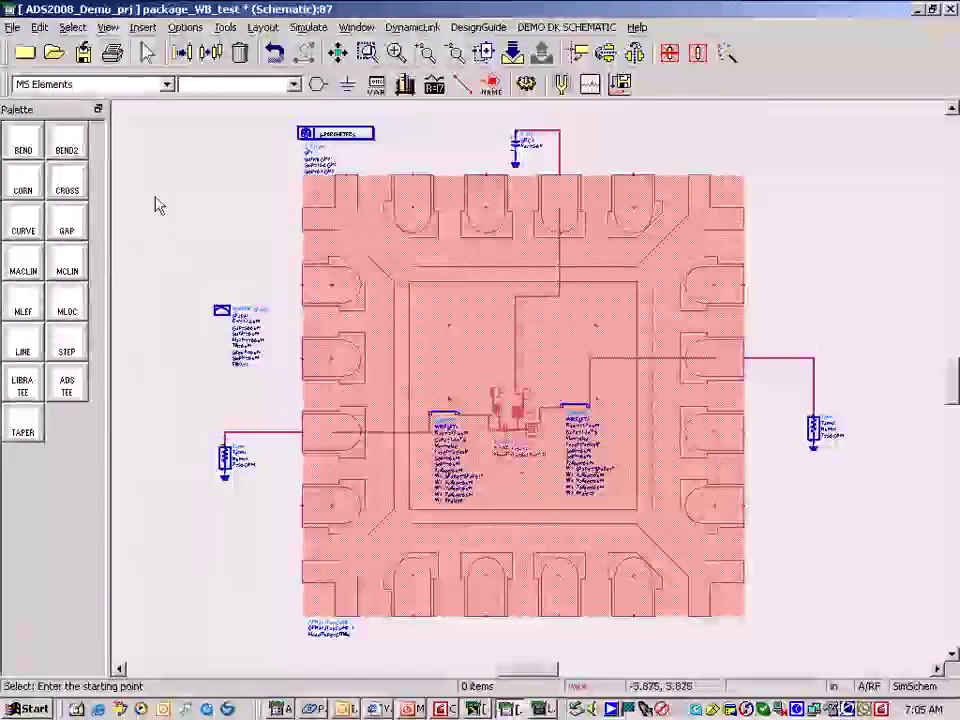
left_click(166, 84)
left_click(147, 273)
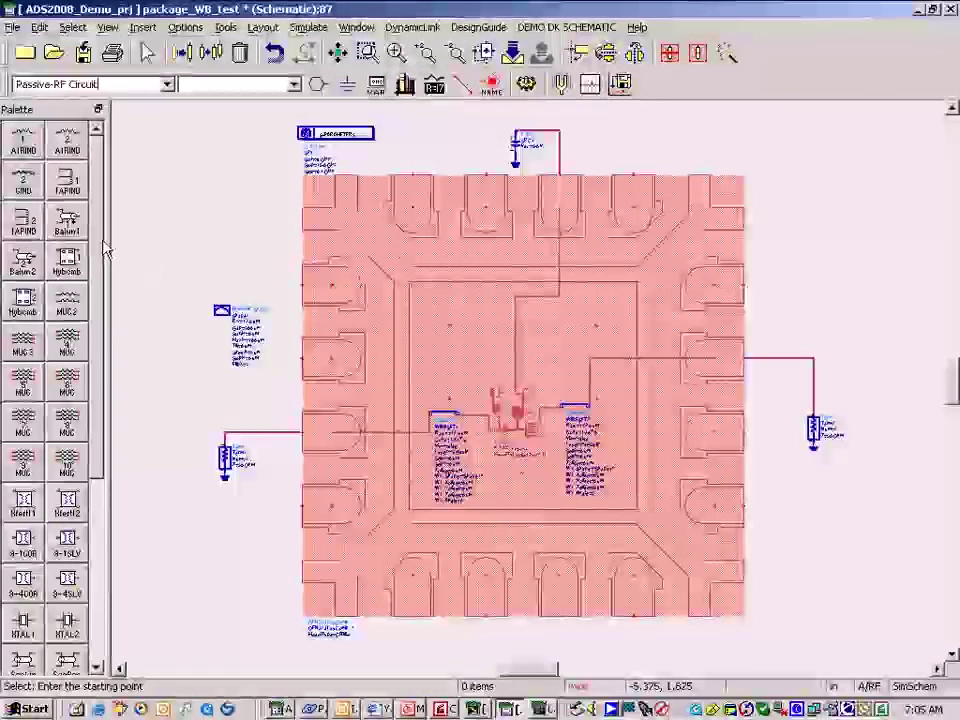
left_click_drag(96, 300, 92, 487)
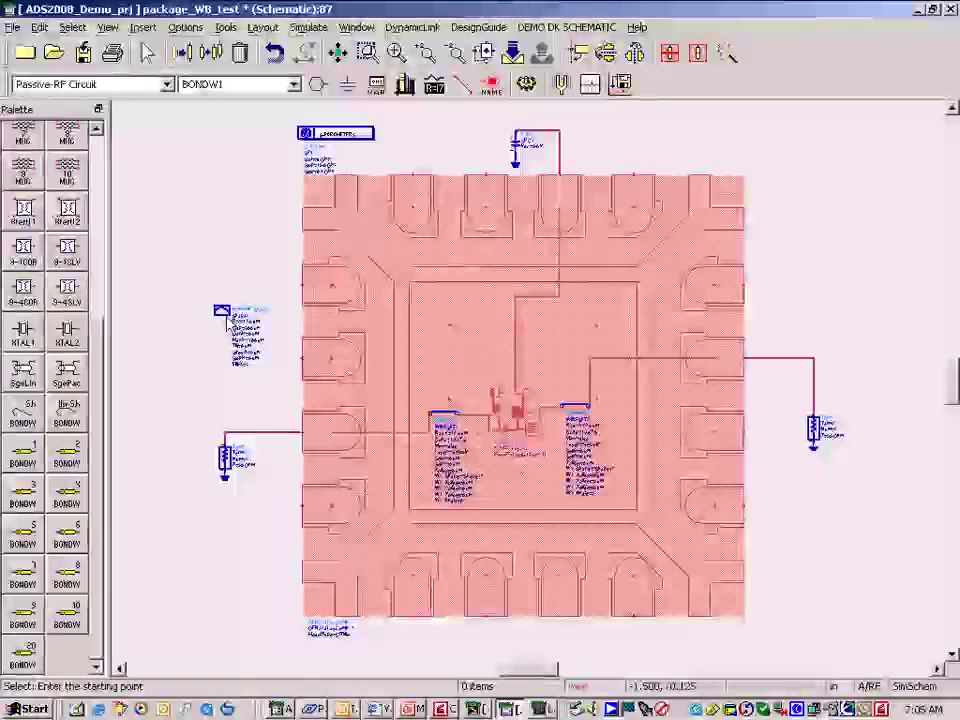
Zoom in on BONDW_Shape Shape1 (Rw=12.5 um, MaxH=100 um).
left_click(368, 52)
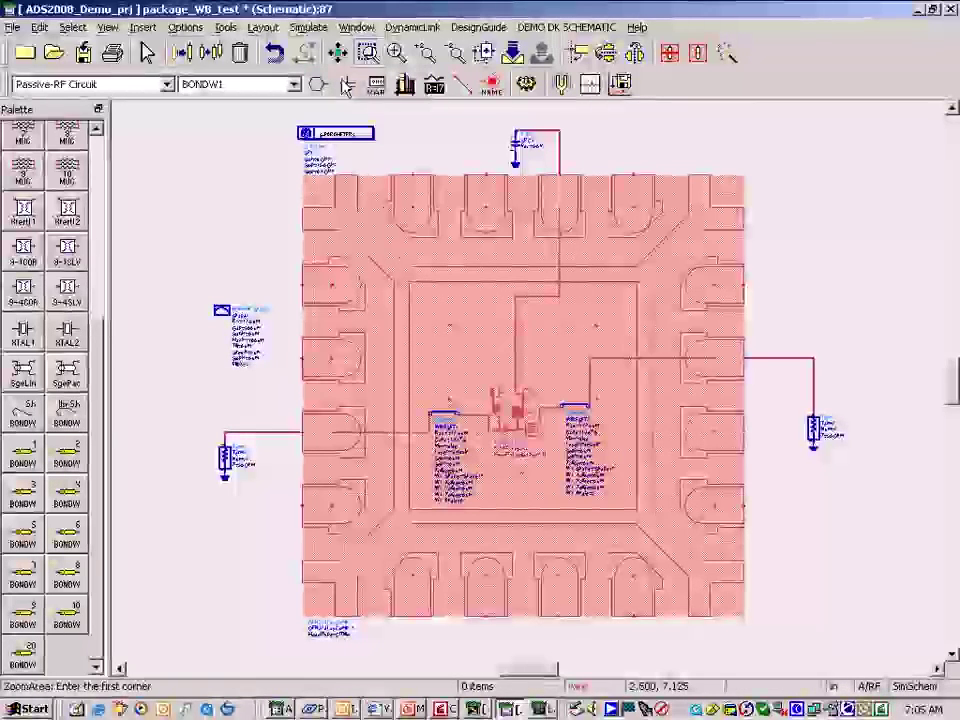
left_click(187, 283)
left_click(305, 403)
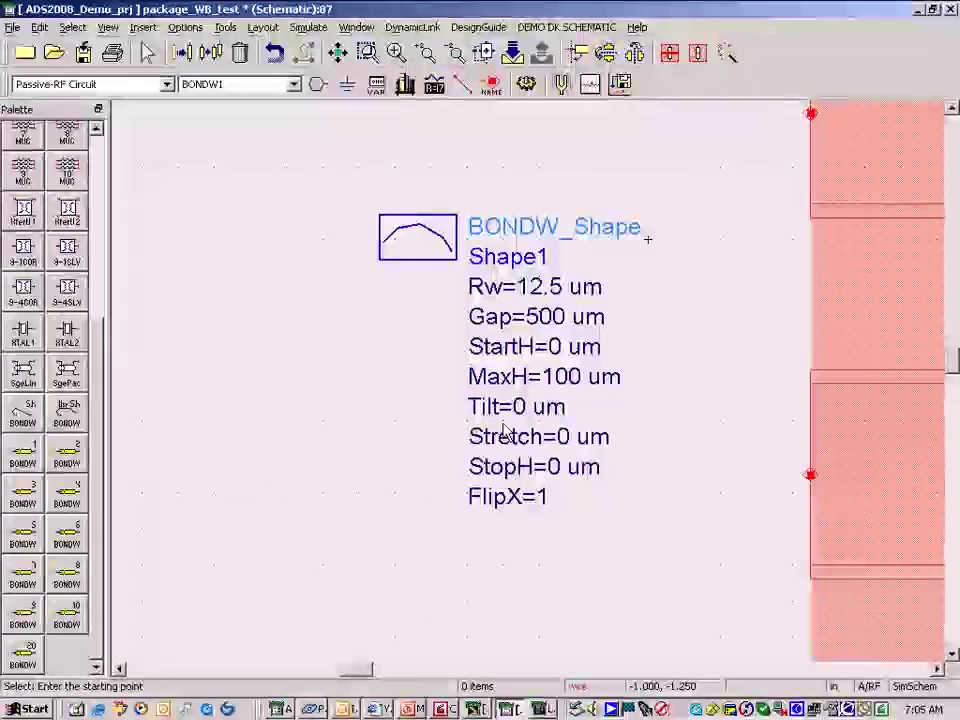
double_click(422, 250)
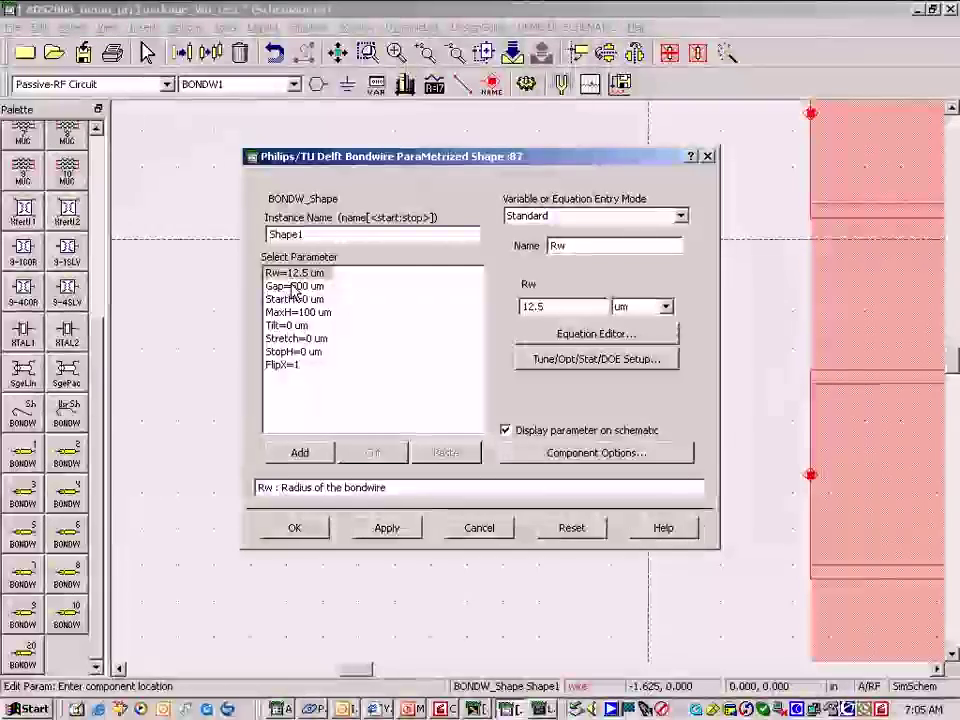
left_click(295, 287)
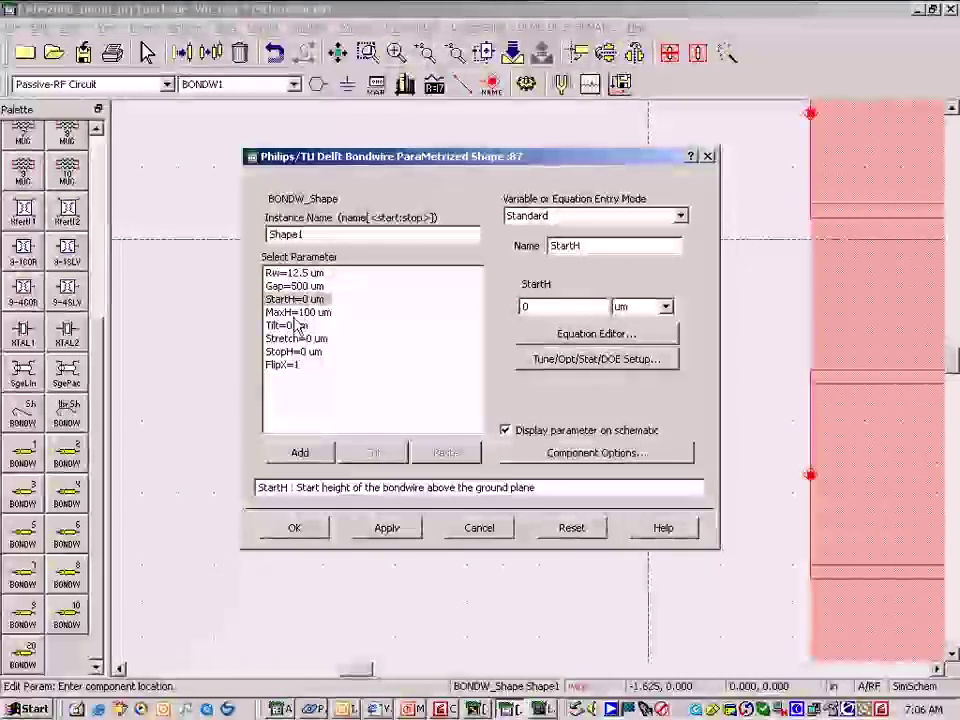
left_click(296, 314)
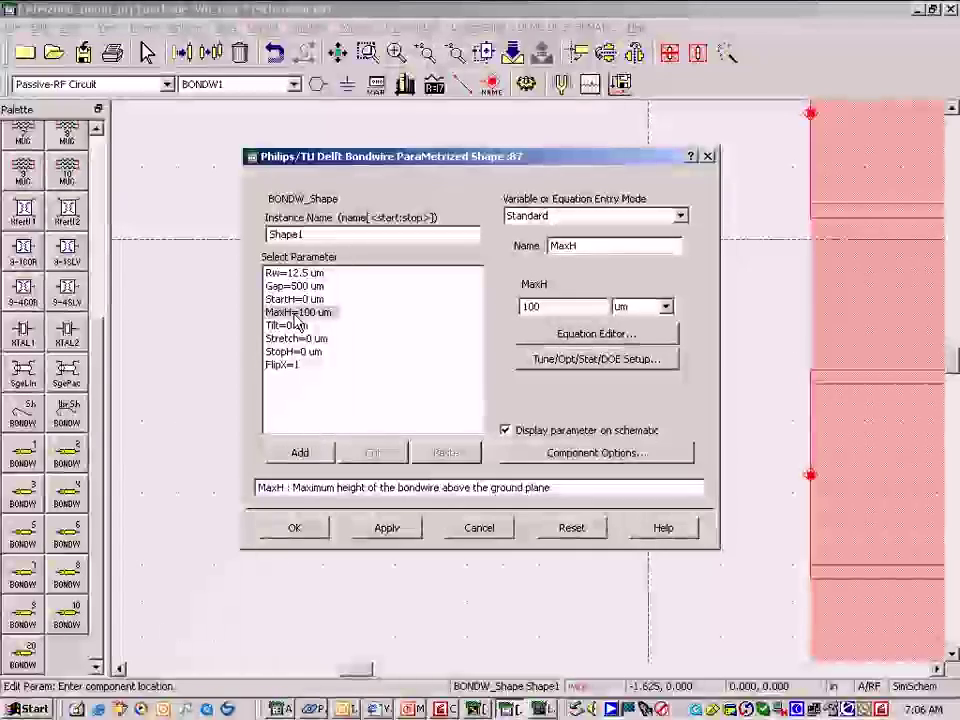
left_click(297, 328)
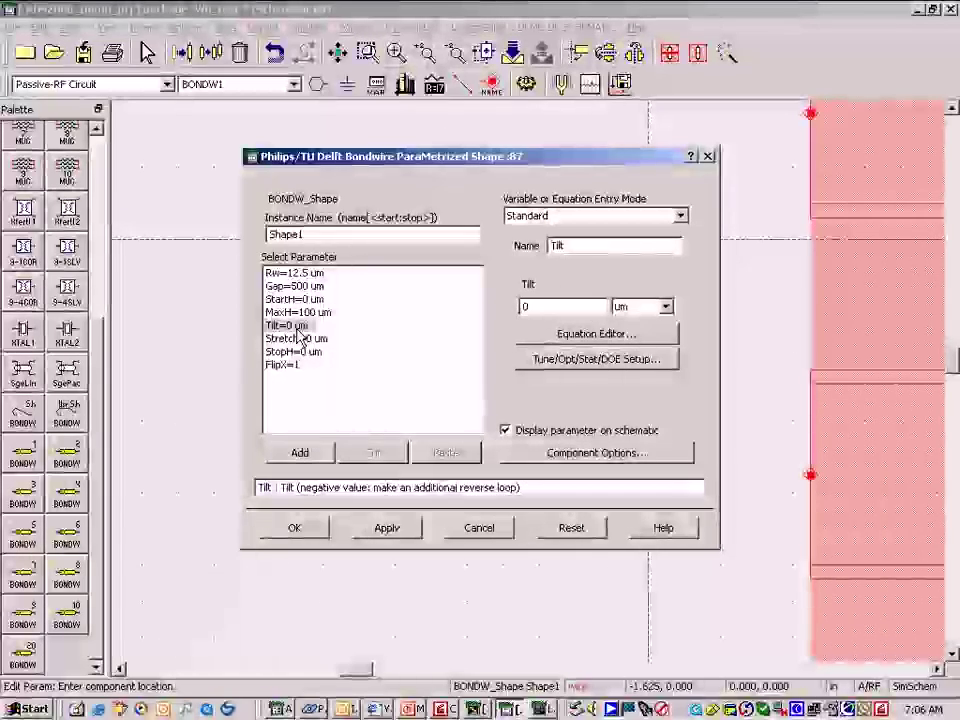
left_click(298, 340)
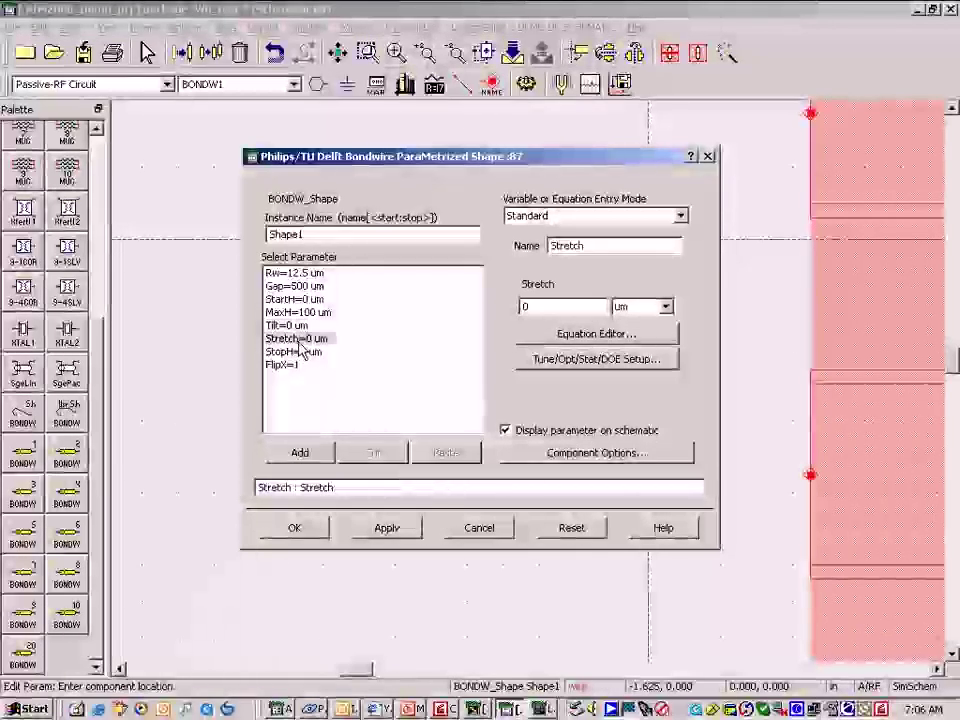
left_click(298, 352)
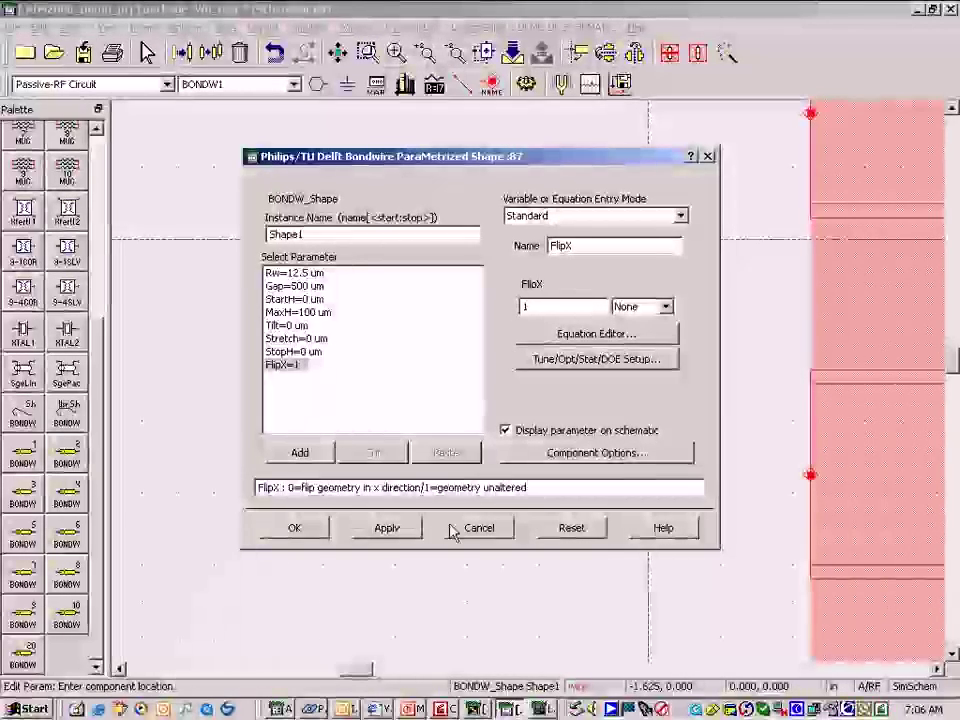
left_click(488, 532)
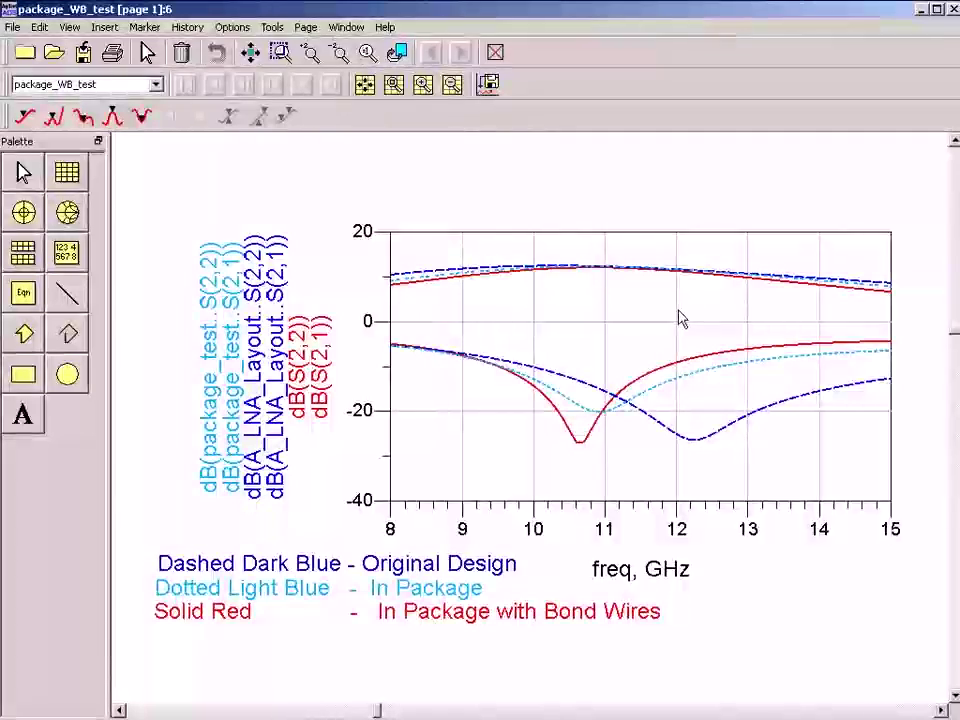
Close the S-parameter comparison plot to return to the package_WB_test layout.
left_click(952, 10)
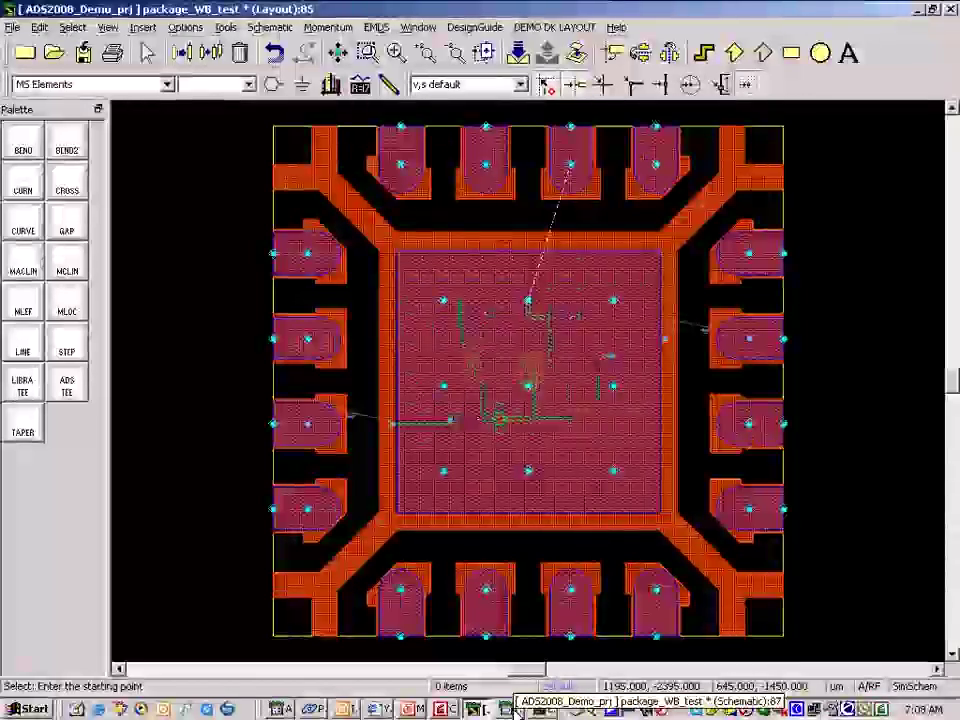
Bring the PowerPoint 'Package and Bondwire effects' slide back to the front.
left_click(408, 708)
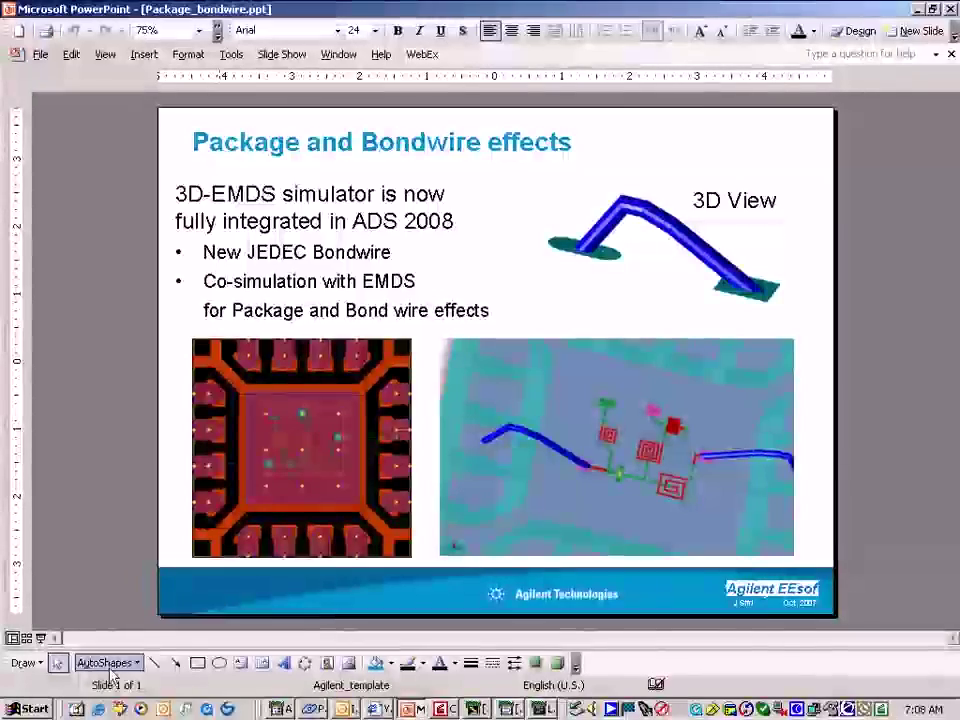